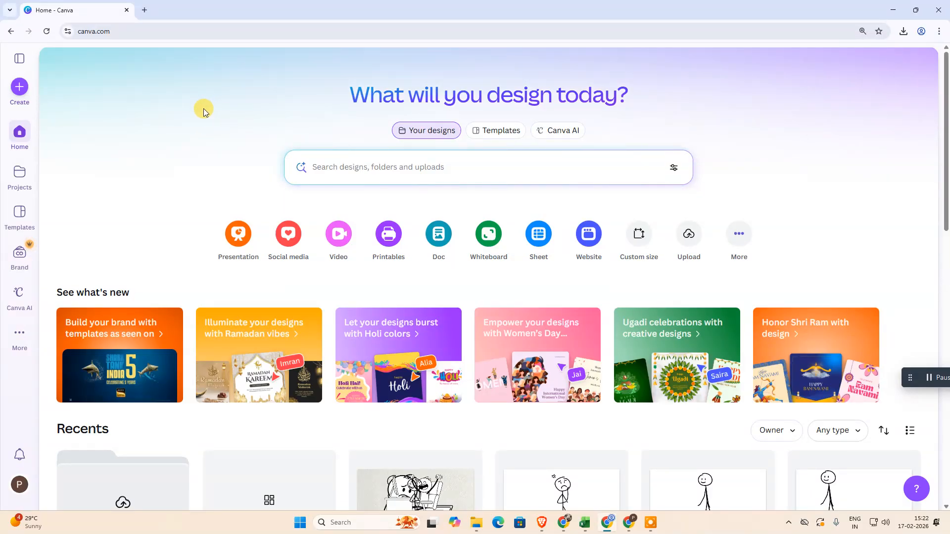
# Create a new blank Landscape Video design at 1920 × 1080 px
pyautogui.click(19, 89)
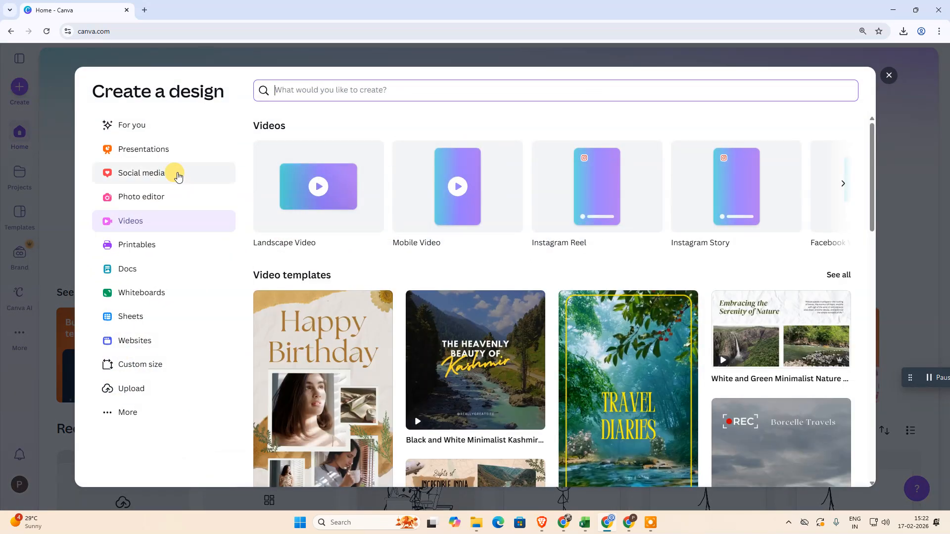
pyautogui.click(148, 150)
pyautogui.click(132, 220)
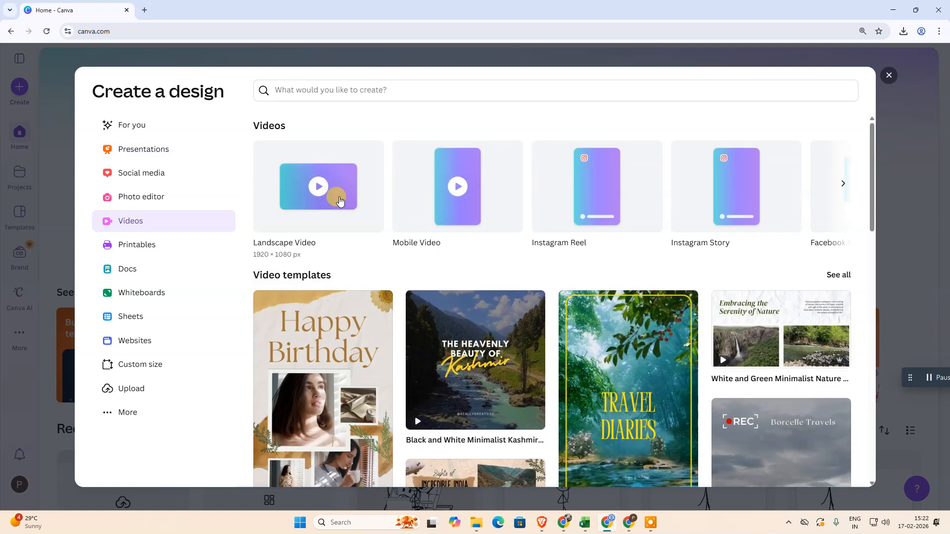
pyautogui.click(838, 186)
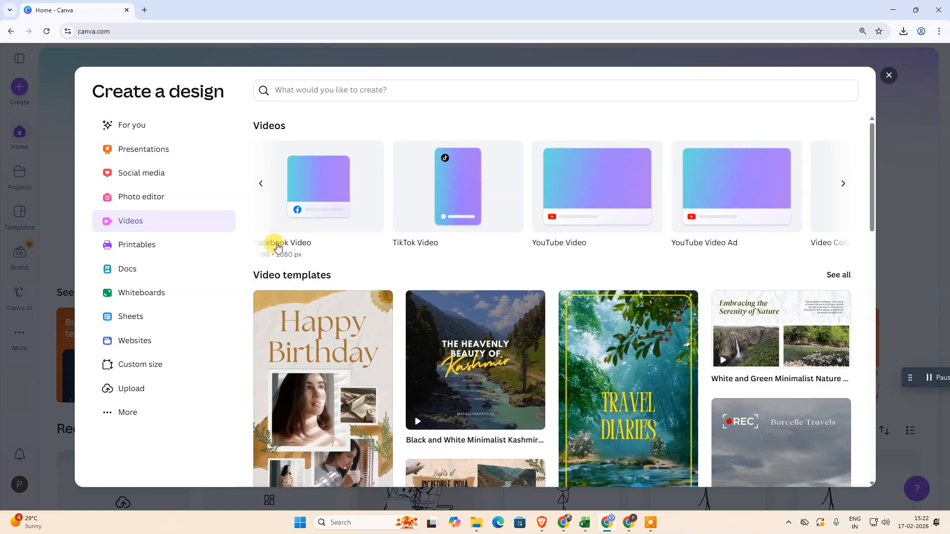
pyautogui.click(257, 190)
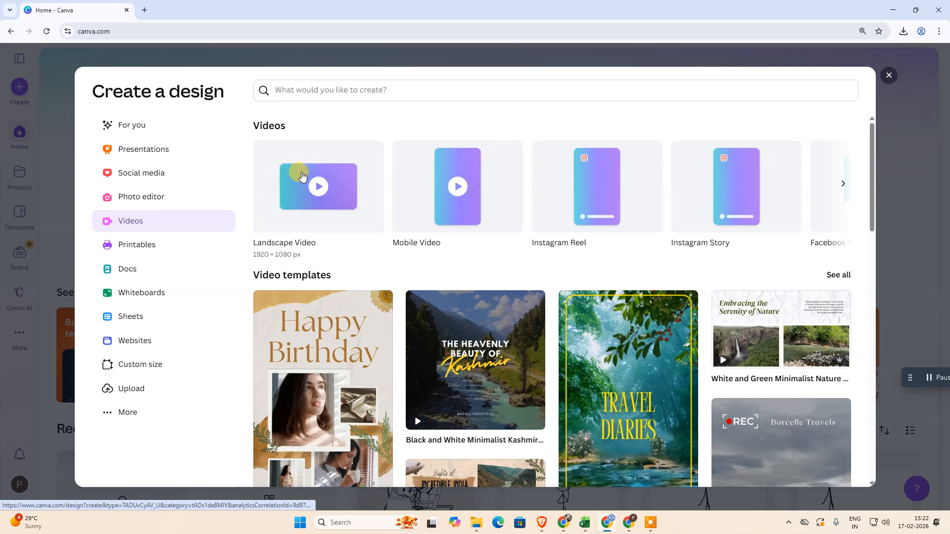
pyautogui.click(301, 175)
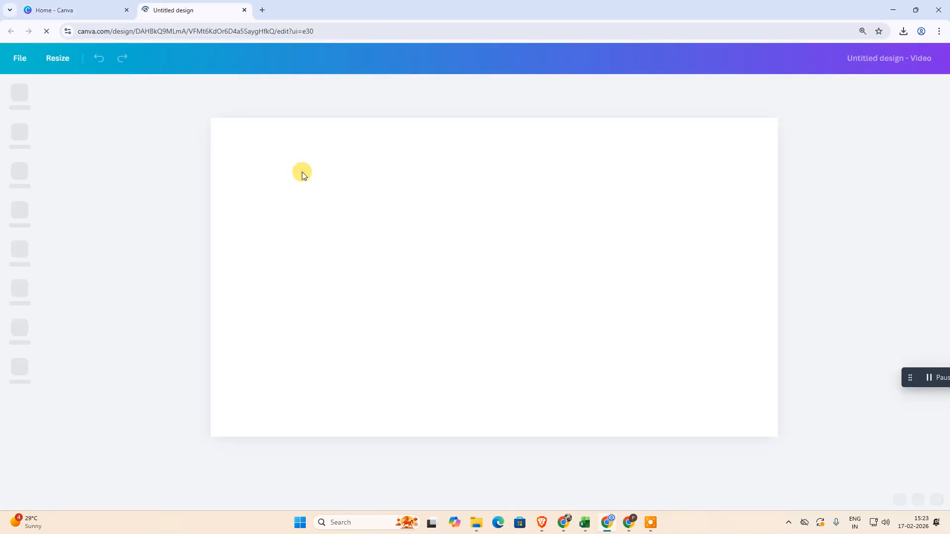
# Close the template suggestions and switch the page timeline off and back on
pyautogui.click(357, 88)
pyautogui.click(438, 225)
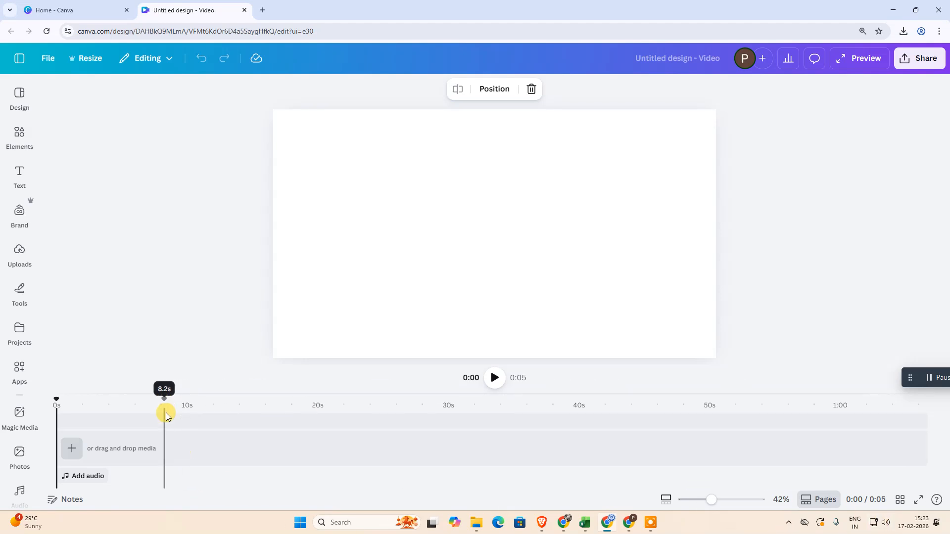
pyautogui.click(821, 500)
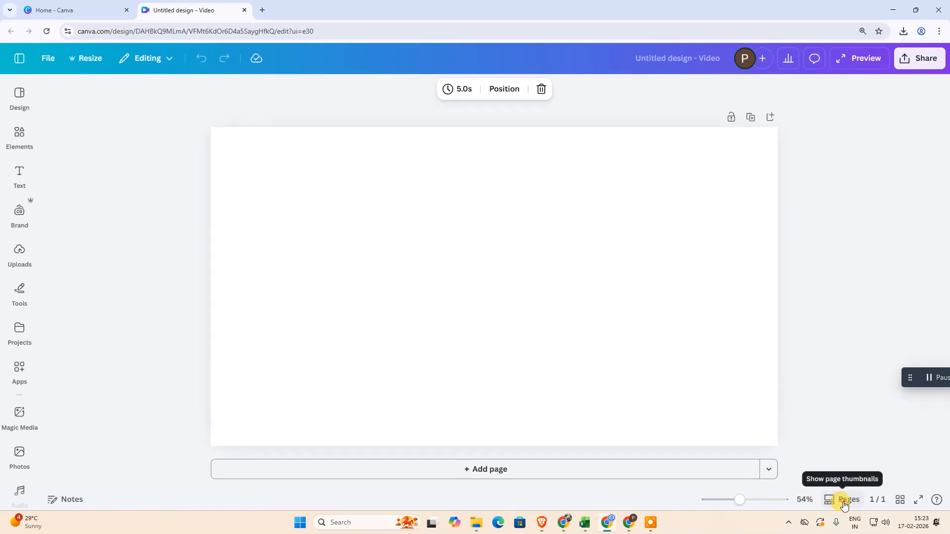
pyautogui.click(841, 501)
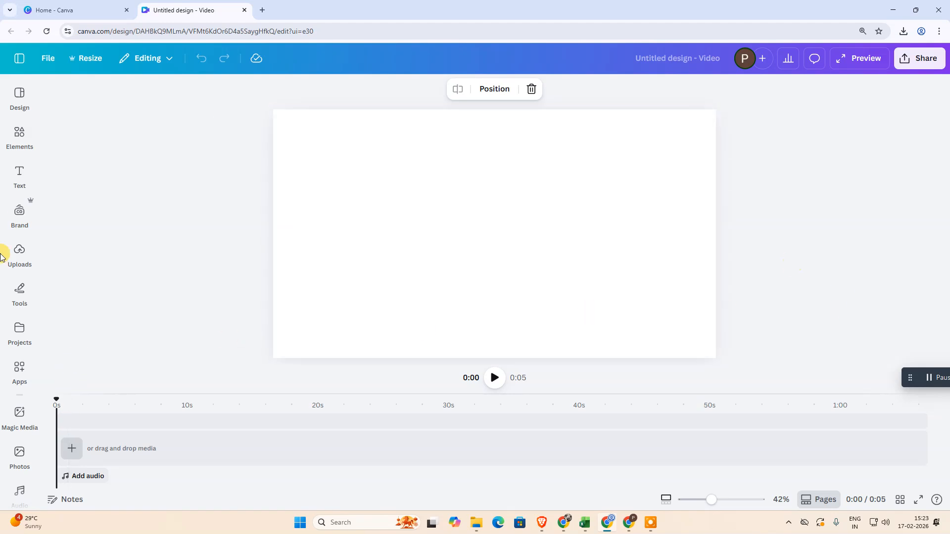
# Search the elements library for "Stick Figure" and for "Stick Figure mobile" using the recent searches
pyautogui.click(19, 133)
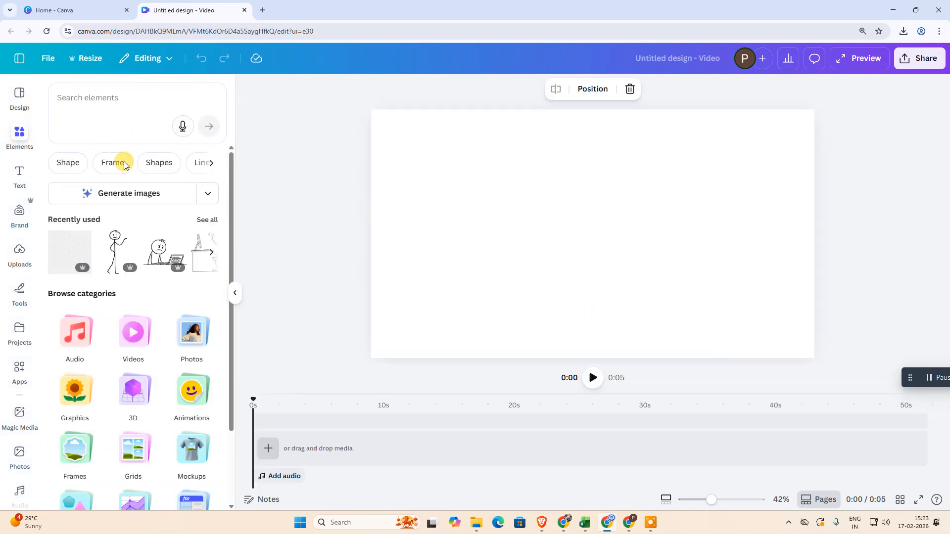
pyautogui.click(101, 98)
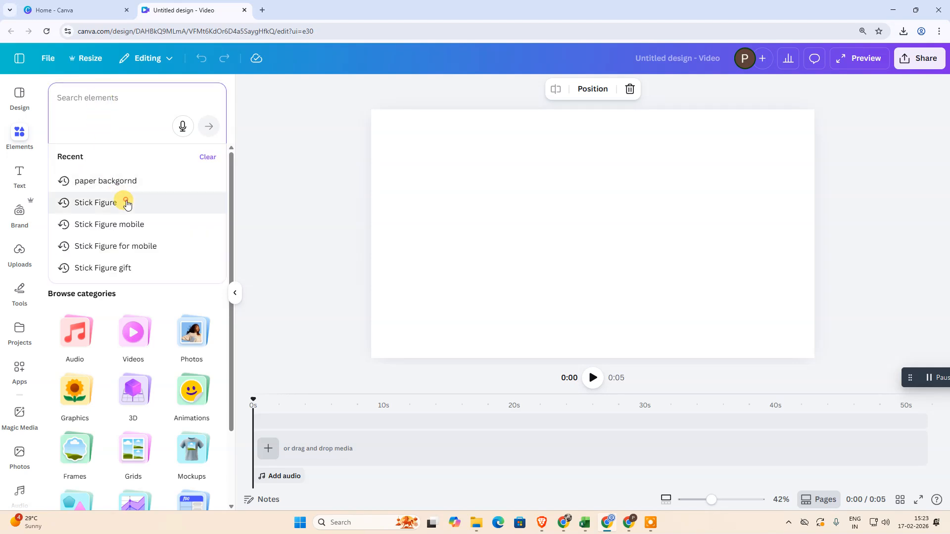
pyautogui.click(127, 203)
pyautogui.click(122, 90)
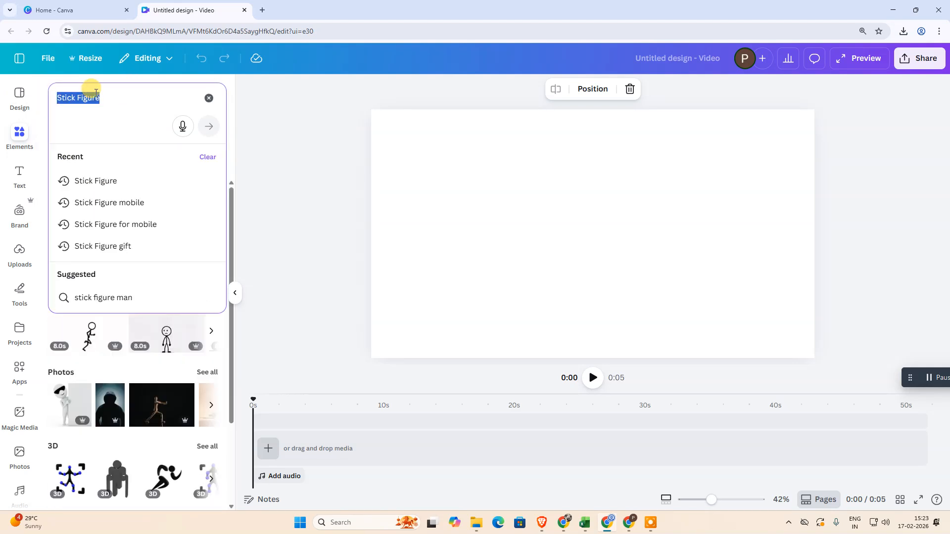
pyautogui.press('BackSpace')
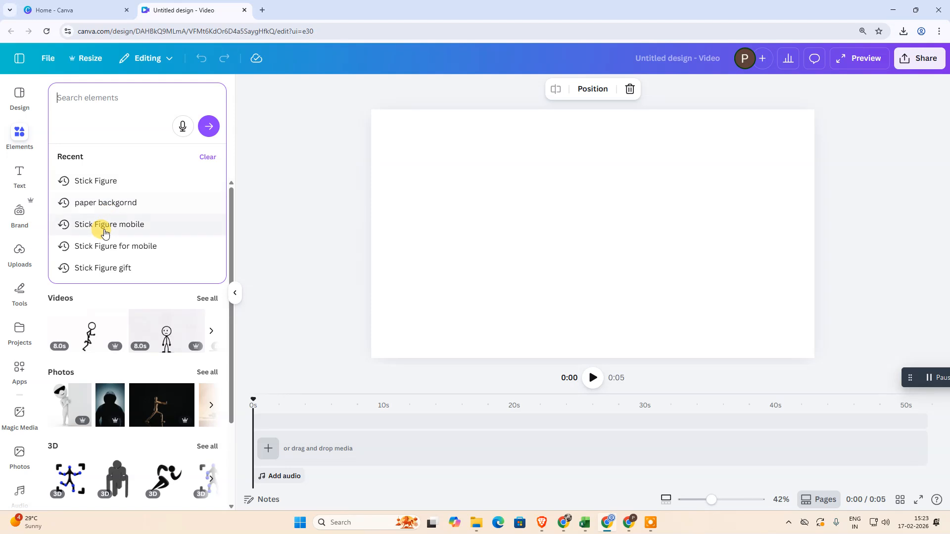
pyautogui.click(124, 224)
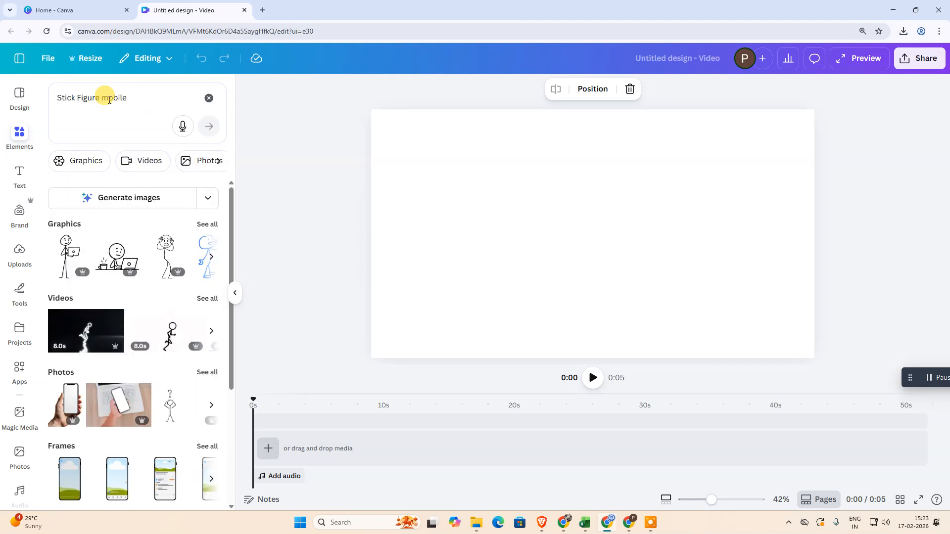
# Search the elements for "Stick Figure with car" and browse the full set of graphics results
pyautogui.doubleClick(102, 98)
pyautogui.write('wi')
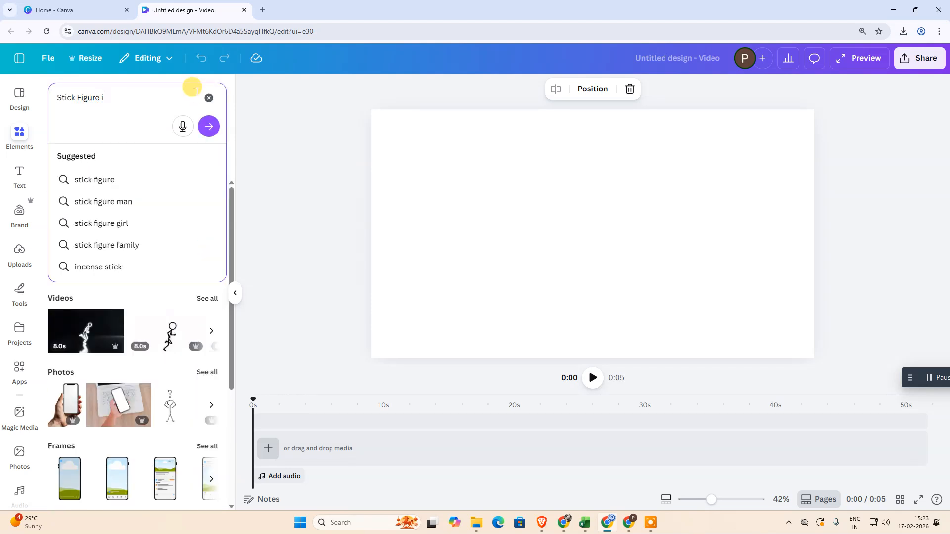
pyautogui.write('th car')
pyautogui.press('Return')
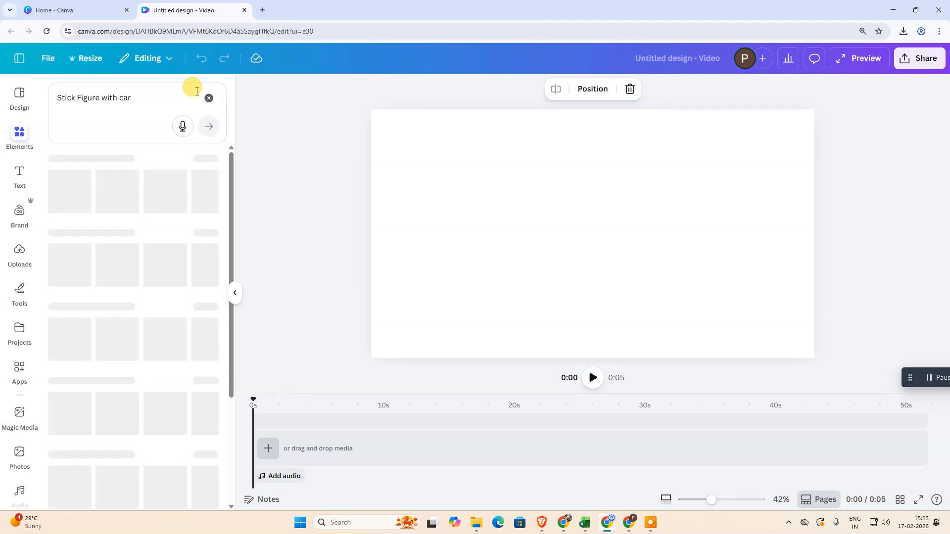
pyautogui.click(212, 232)
pyautogui.scroll(-2, 118, 344)
pyautogui.scroll(-2, 141, 367)
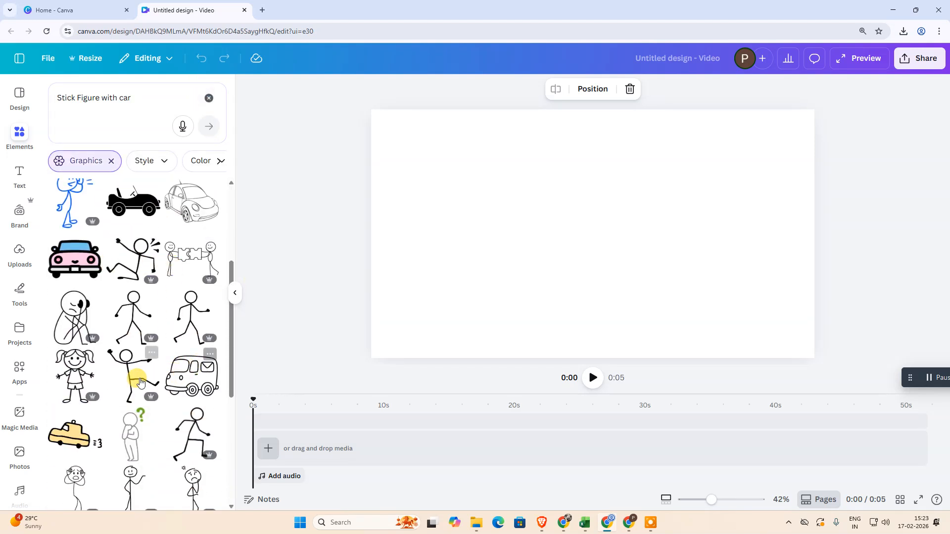
pyautogui.scroll(-4, 149, 366)
pyautogui.scroll(-5, 128, 368)
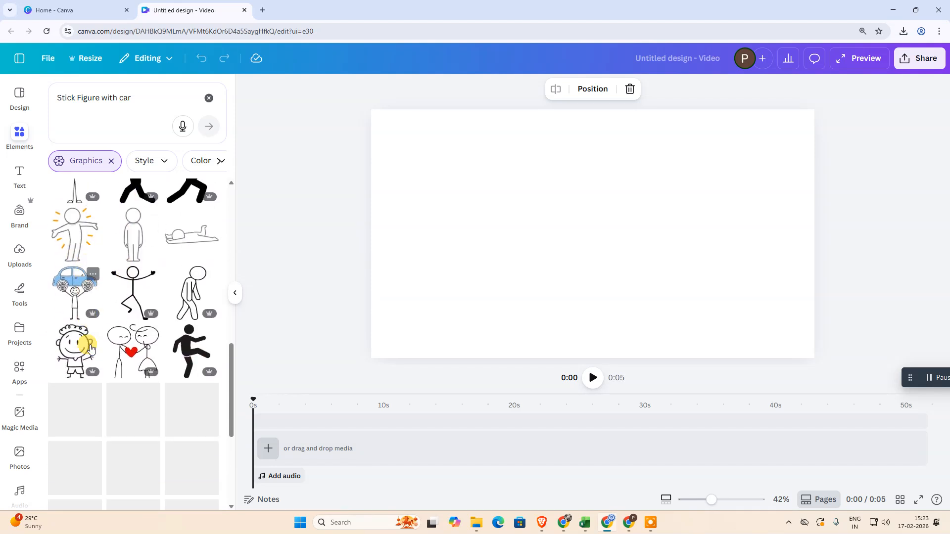
# Search the graphics for "Stick Figure" and add the smiling standing figure with one raised hand
pyautogui.moveTo(104, 97); pyautogui.dragTo(341, 97)
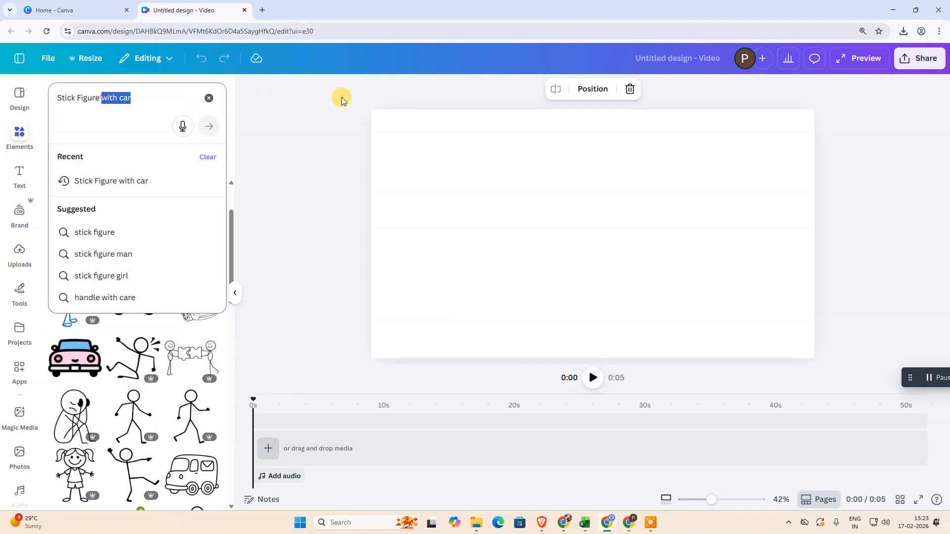
pyautogui.press('BackSpace')
pyautogui.press('Return')
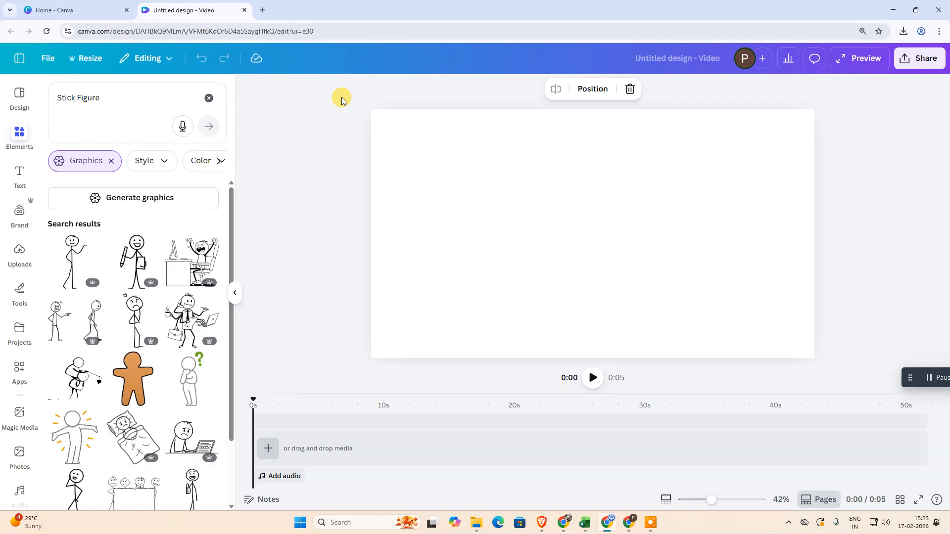
pyautogui.click(65, 252)
# Enlarge the stick figure to most of the page height and place it slightly right of the page centre
pyautogui.moveTo(598, 218); pyautogui.dragTo(665, 298)
pyautogui.moveTo(593, 234); pyautogui.dragTo(643, 242)
pyautogui.click(480, 238)
pyautogui.click(296, 422)
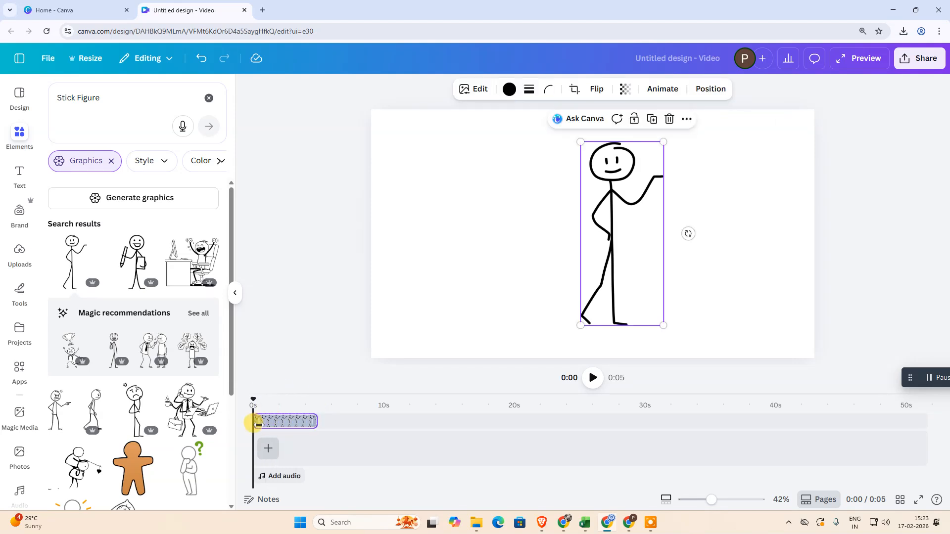
# Search the graphics for "paper background"
pyautogui.click(109, 87)
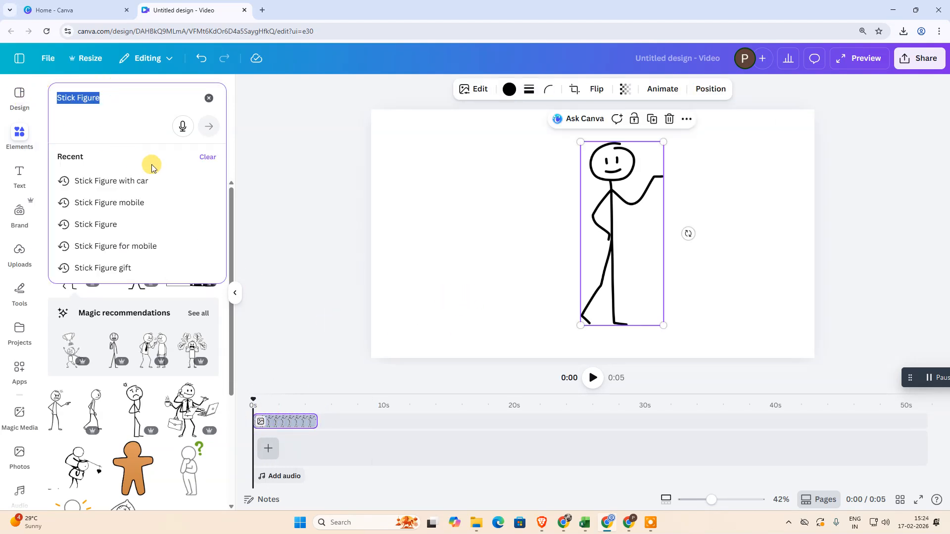
pyautogui.press('BackSpace')
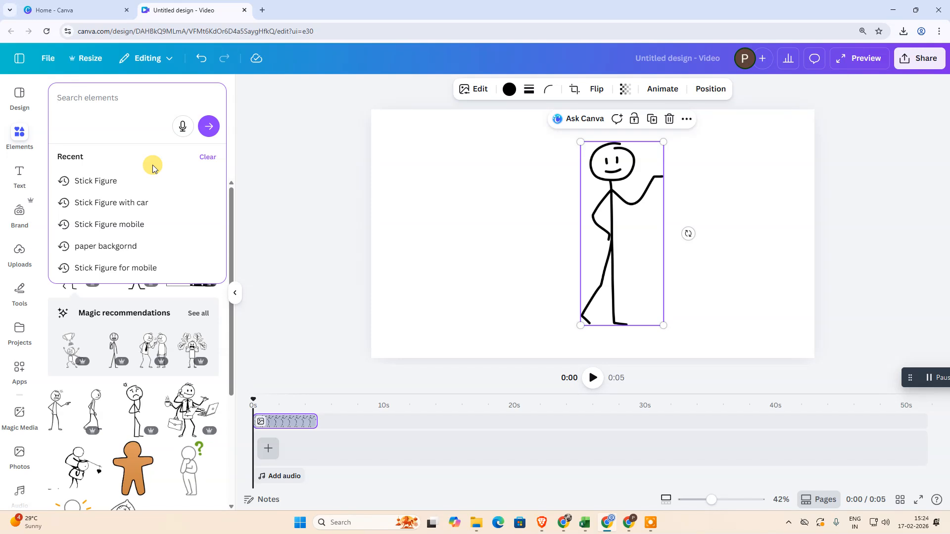
pyautogui.write('np')
pyautogui.press('BackSpace')
pyautogui.press('BackSpace')
pyautogui.write('[a')
pyautogui.press('BackSpace')
pyautogui.press('BackSpace')
pyautogui.write('pap')
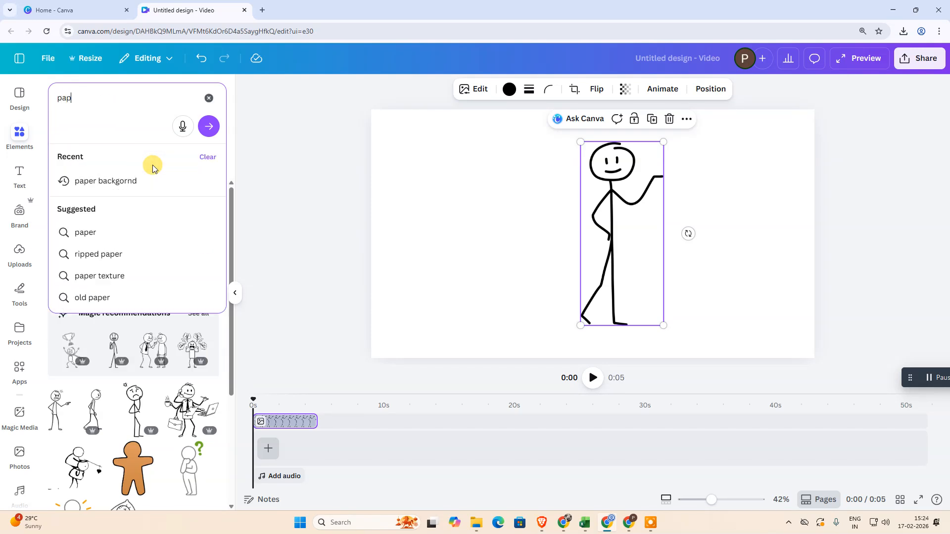
pyautogui.press('BackSpace')
pyautogui.press('Return')
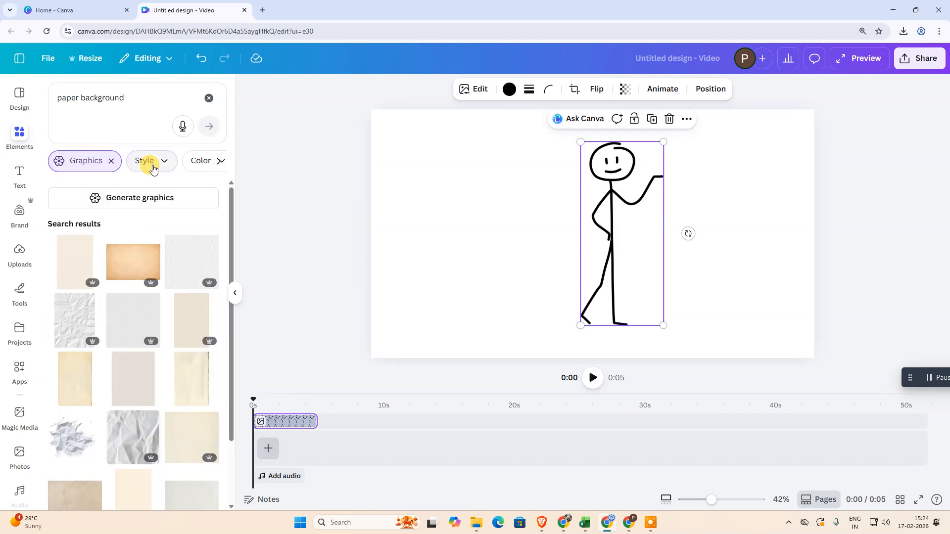
# Add the light grey landscape paper texture and set it as the page background
pyautogui.scroll(-3, 229, 339)
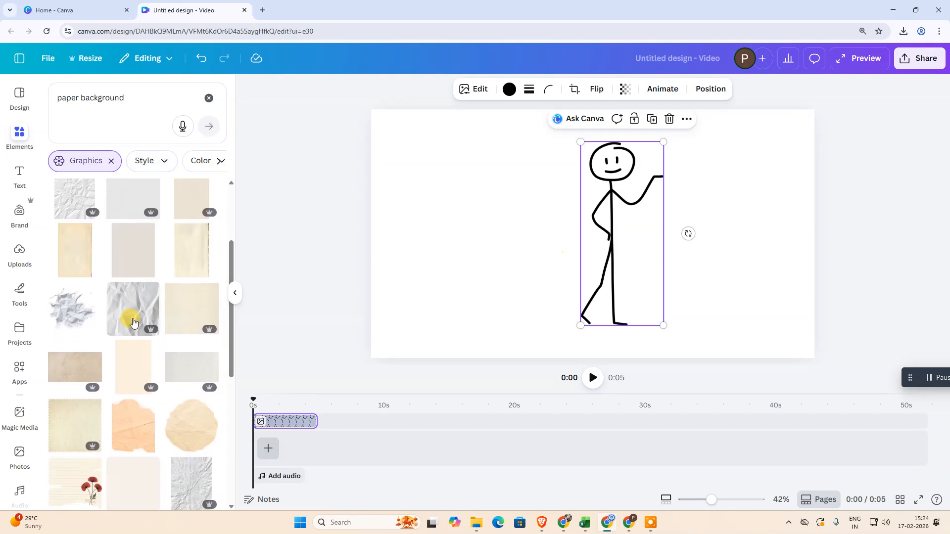
pyautogui.scroll(-4, 131, 324)
pyautogui.scroll(4, 132, 327)
pyautogui.click(202, 367)
pyautogui.rightClick(470, 208)
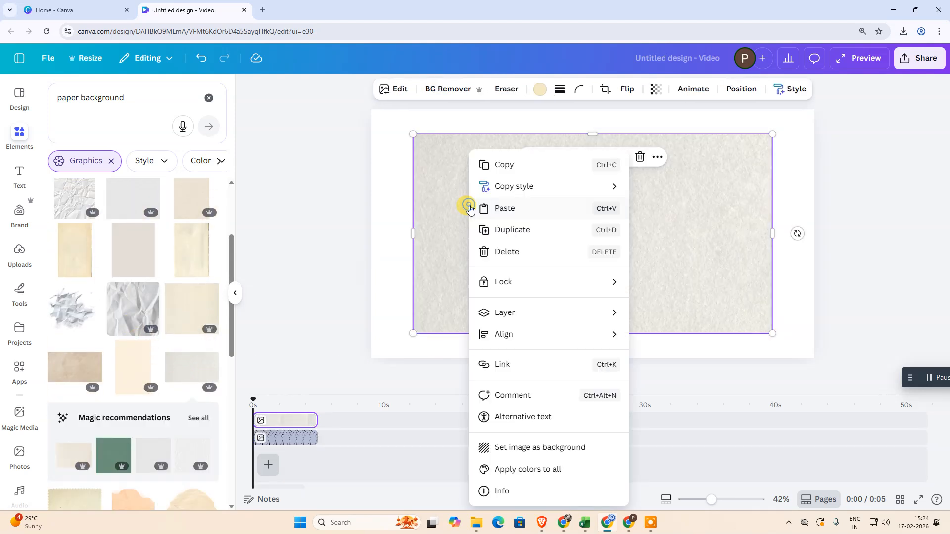
pyautogui.click(568, 448)
# Move the stick figure to the left half of the page and select the background clip in the timeline
pyautogui.click(489, 229)
pyautogui.moveTo(601, 206)
pyautogui.mouseDown()
pyautogui.moveTo(530, 187)
pyautogui.moveTo(493, 207)
pyautogui.mouseUp()
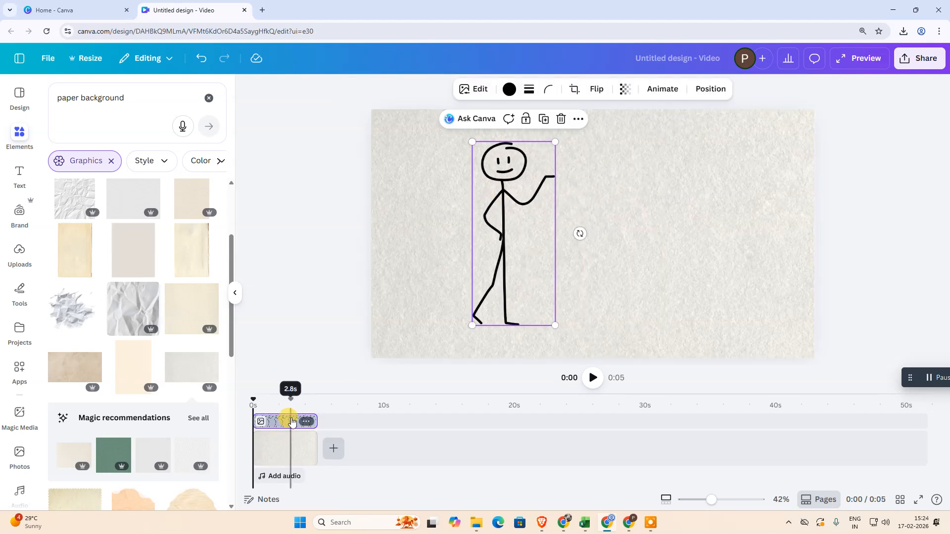
pyautogui.click(290, 459)
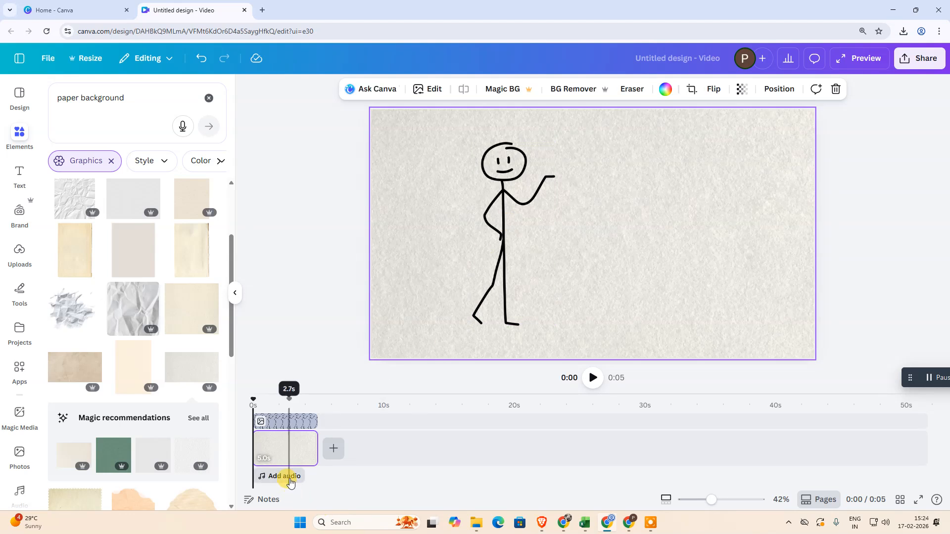
# Open the voiceover recorder from the audio options and close it without recording
pyautogui.click(283, 478)
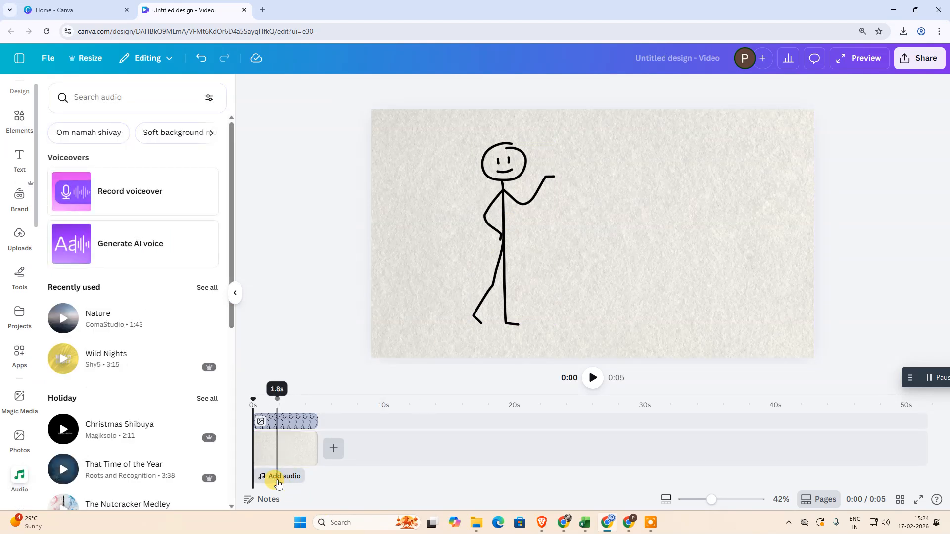
pyautogui.click(133, 193)
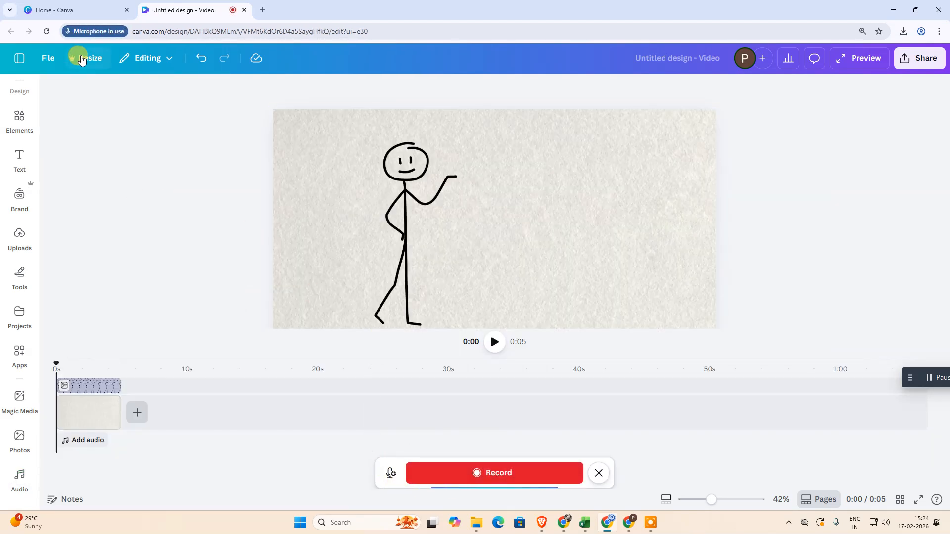
pyautogui.click(598, 472)
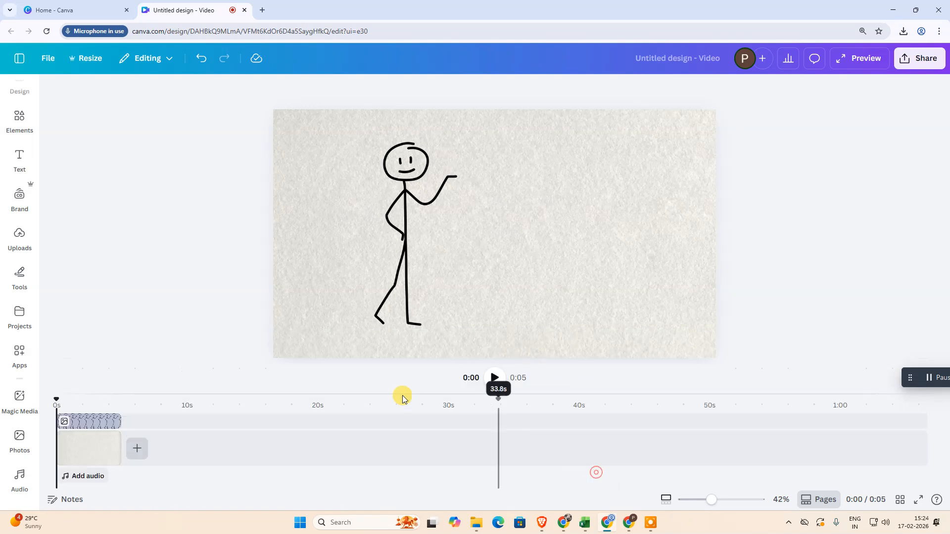
# Open the AI voice generator from the audio options and examine its text field and voice choices
pyautogui.click(93, 487)
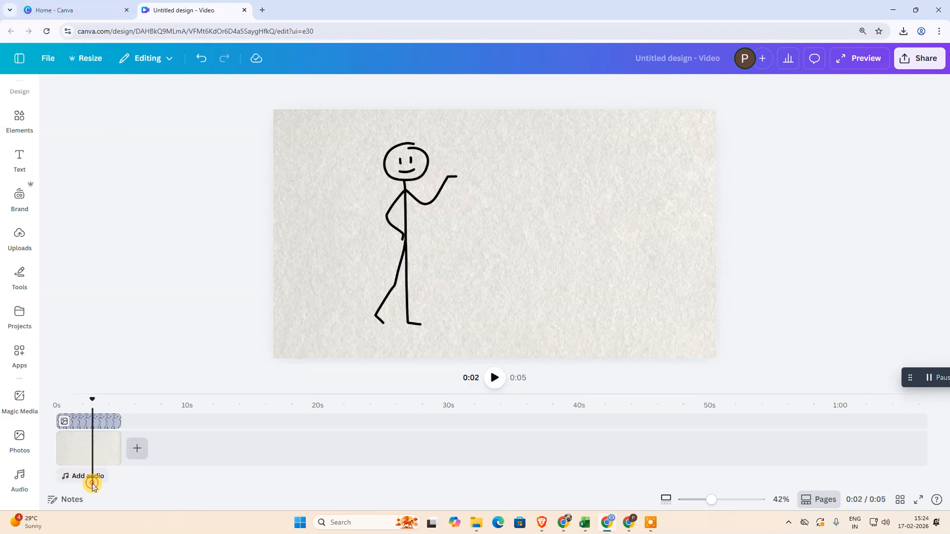
pyautogui.click(19, 477)
pyautogui.click(103, 248)
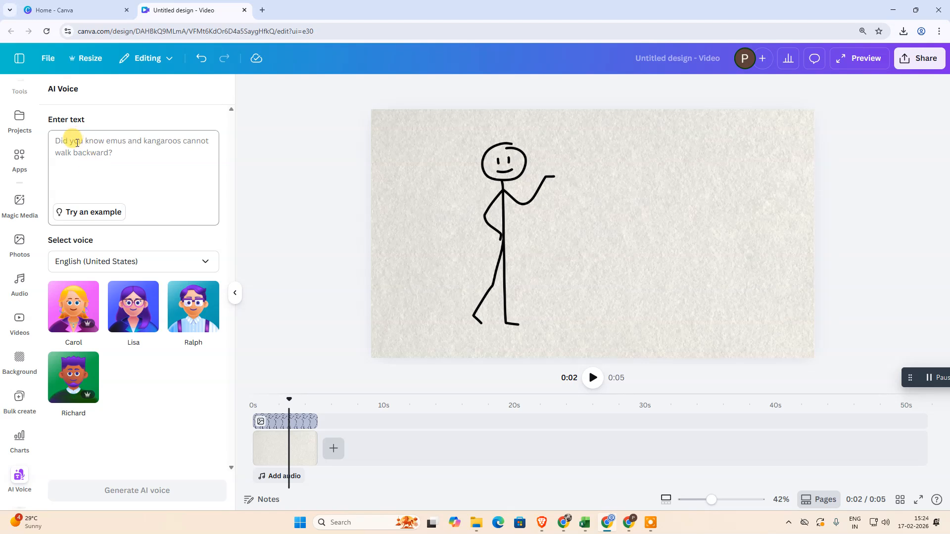
pyautogui.click(124, 155)
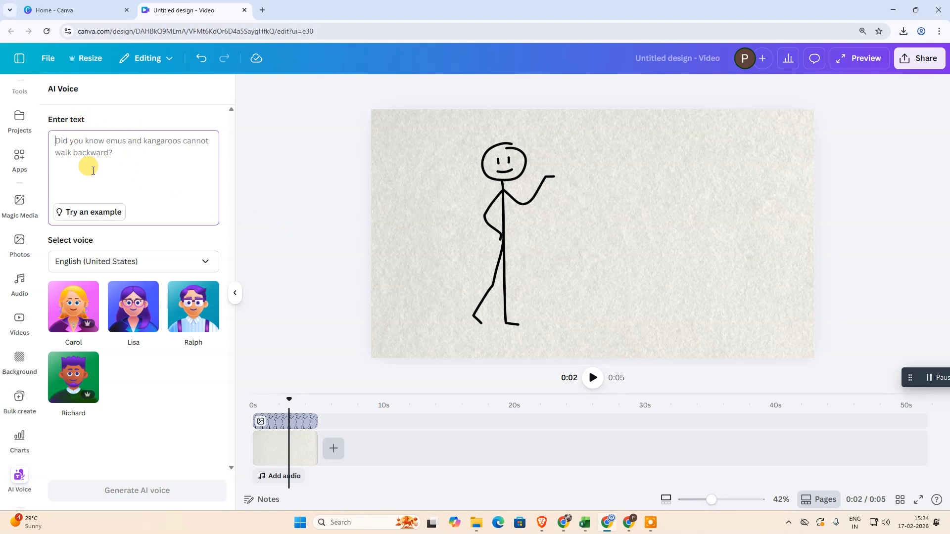
pyautogui.click(288, 163)
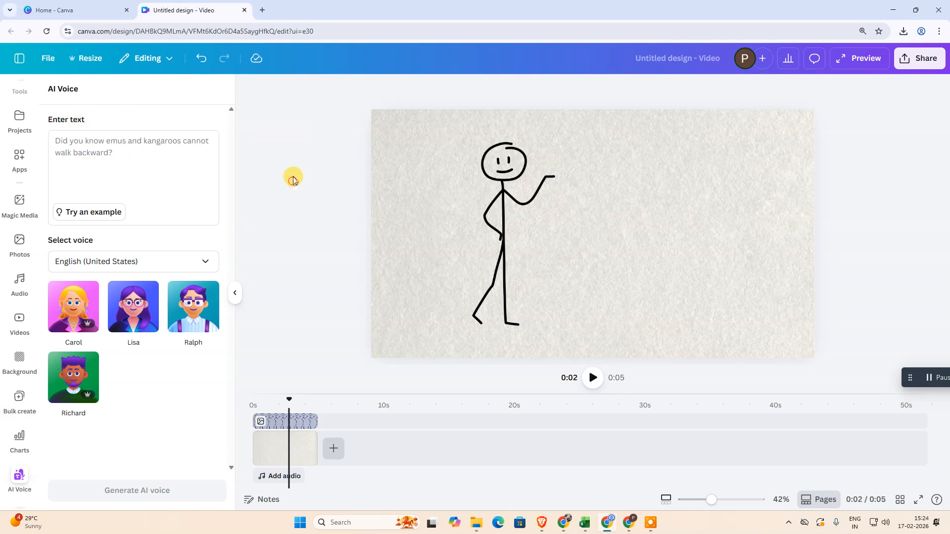
# Close the AI voice generator and examine the upload options and previously uploaded images
pyautogui.click(234, 296)
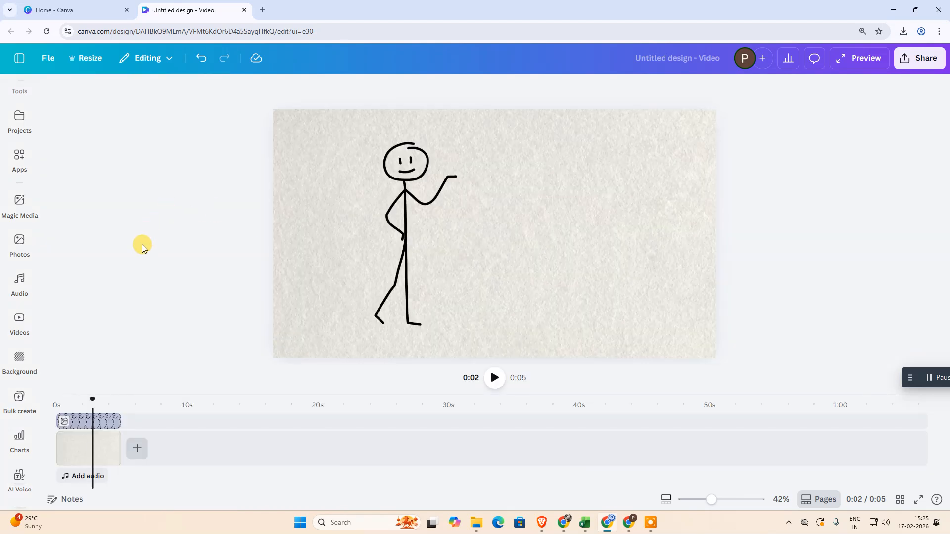
pyautogui.scroll(4, 23, 224)
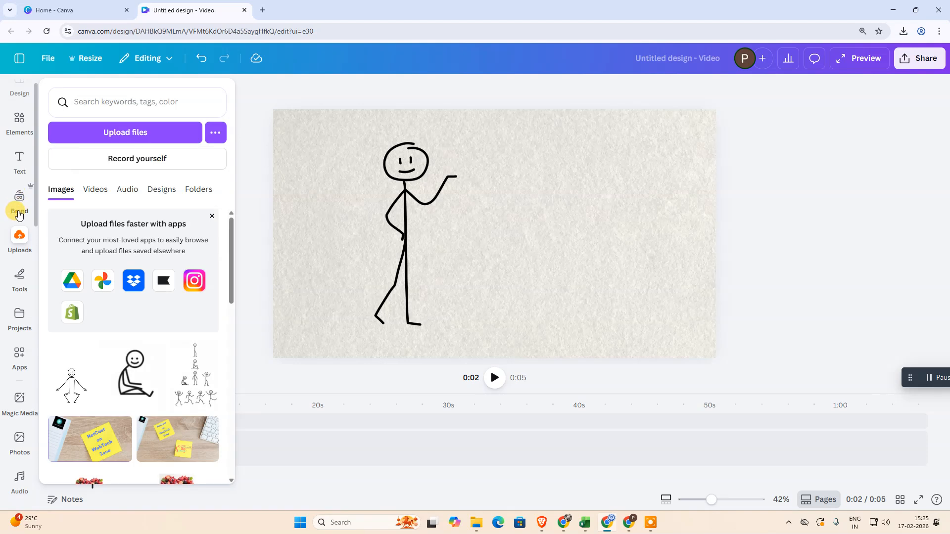
pyautogui.click(19, 237)
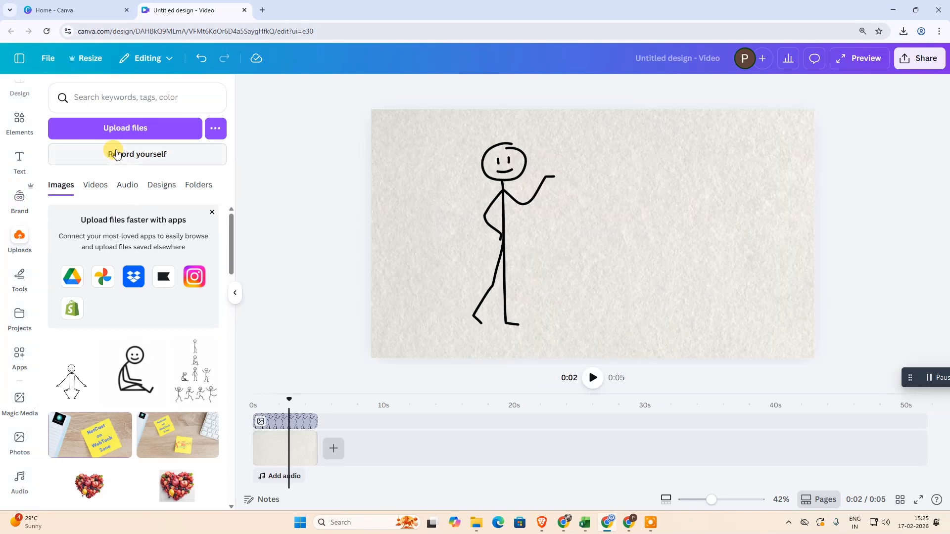
pyautogui.click(113, 132)
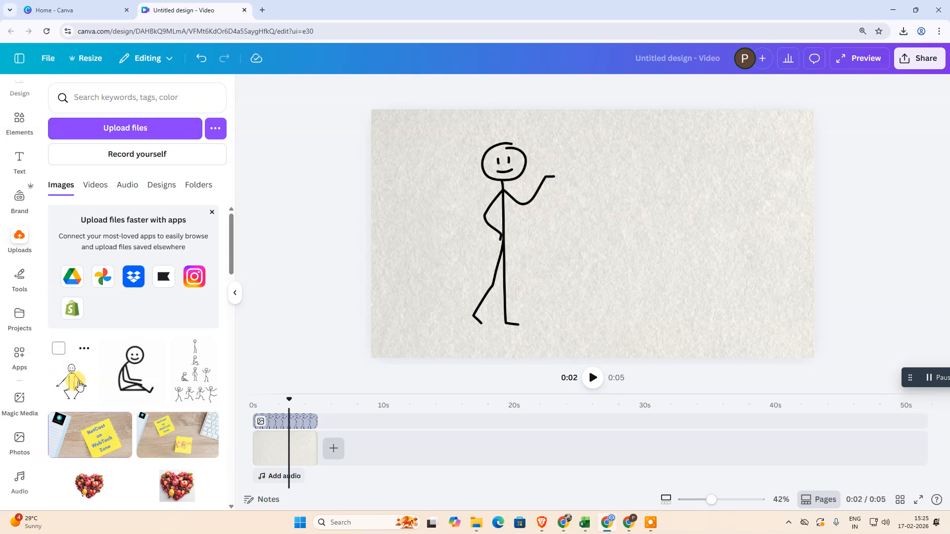
pyautogui.moveTo(70, 381); pyautogui.dragTo(70, 339)
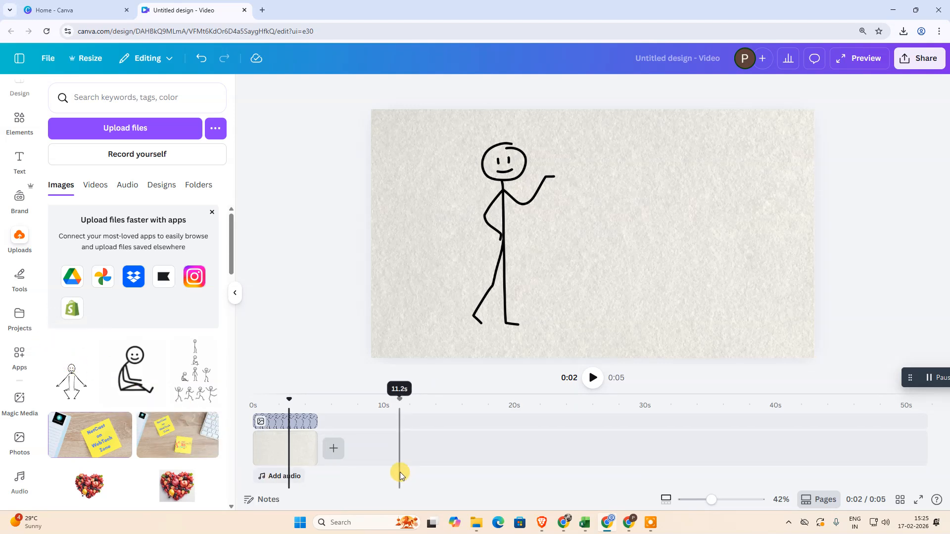
# Record a voiceover of about 16 seconds from the audio options and finish the recording
pyautogui.click(288, 478)
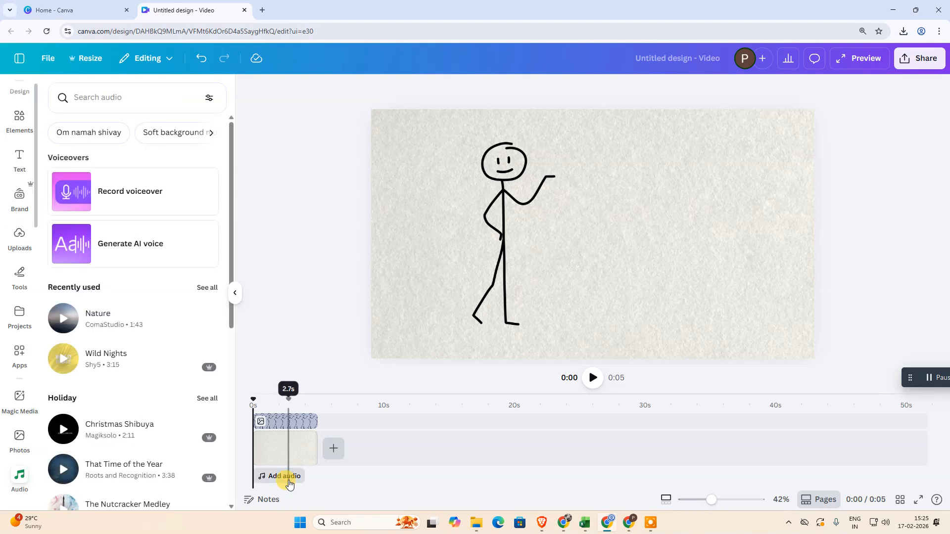
pyautogui.click(153, 198)
pyautogui.click(506, 467)
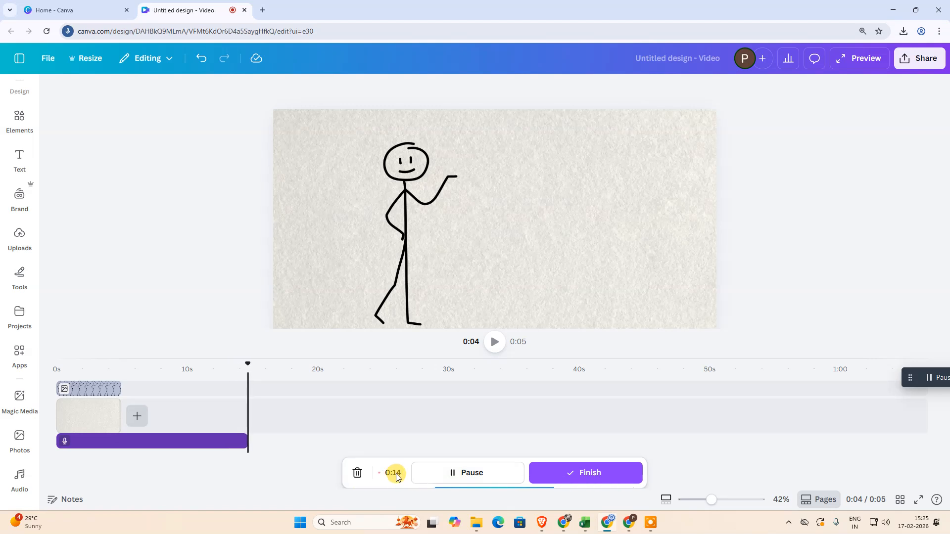
pyautogui.click(618, 473)
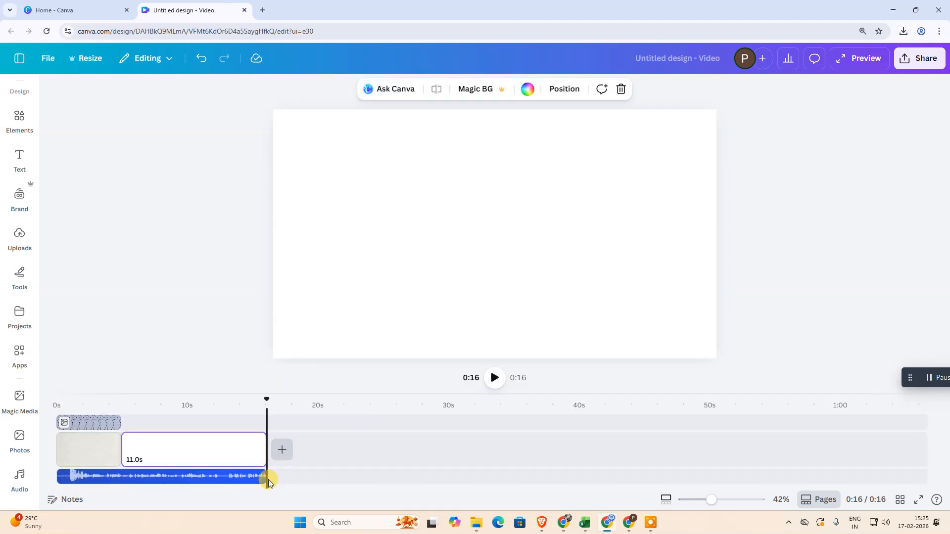
# Trim the voice recording to start later and delete the blank 11-second page after the paper background page
pyautogui.moveTo(266, 476); pyautogui.dragTo(304, 479)
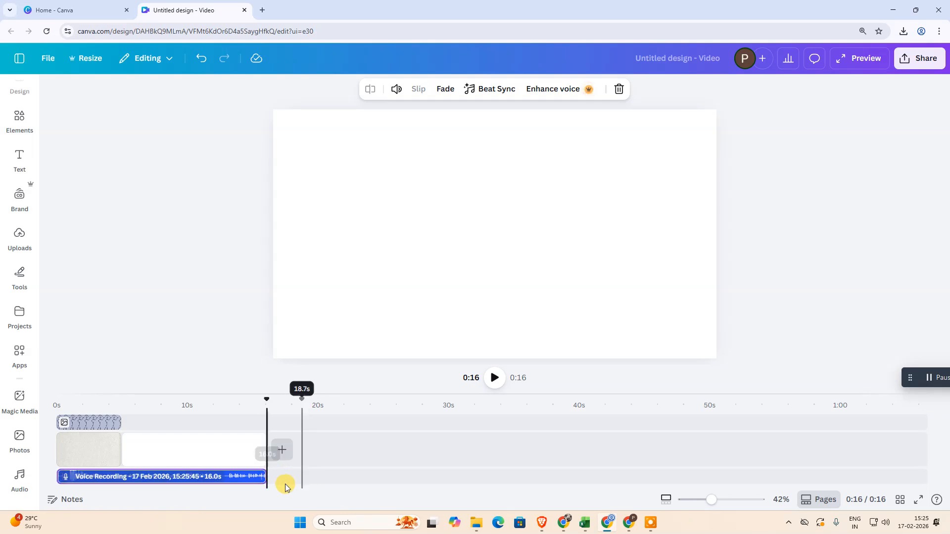
pyautogui.moveTo(208, 477); pyautogui.dragTo(146, 479)
pyautogui.click(254, 450)
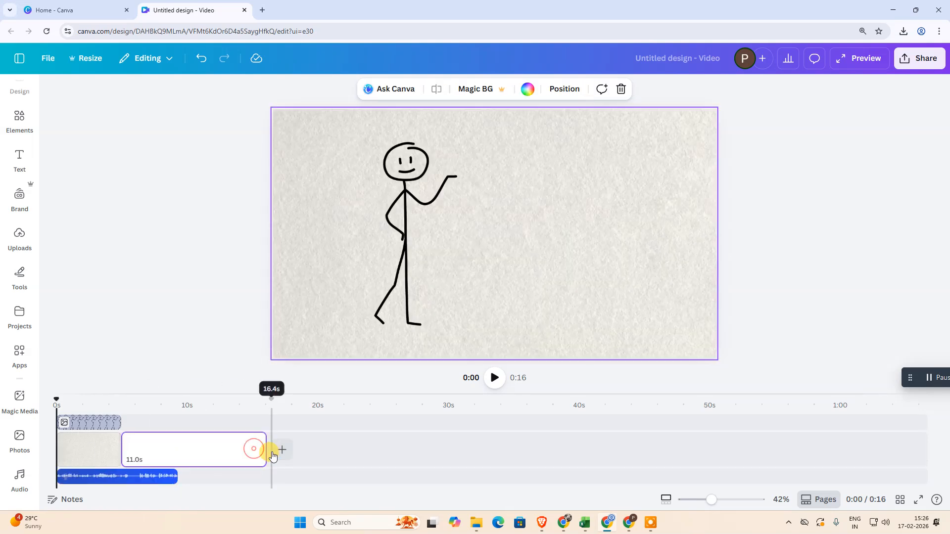
pyautogui.click(244, 450)
pyautogui.press('Delete')
# Try to extend the stick figure clip to 15.9 seconds in the timeline and undo the extension
pyautogui.click(111, 478)
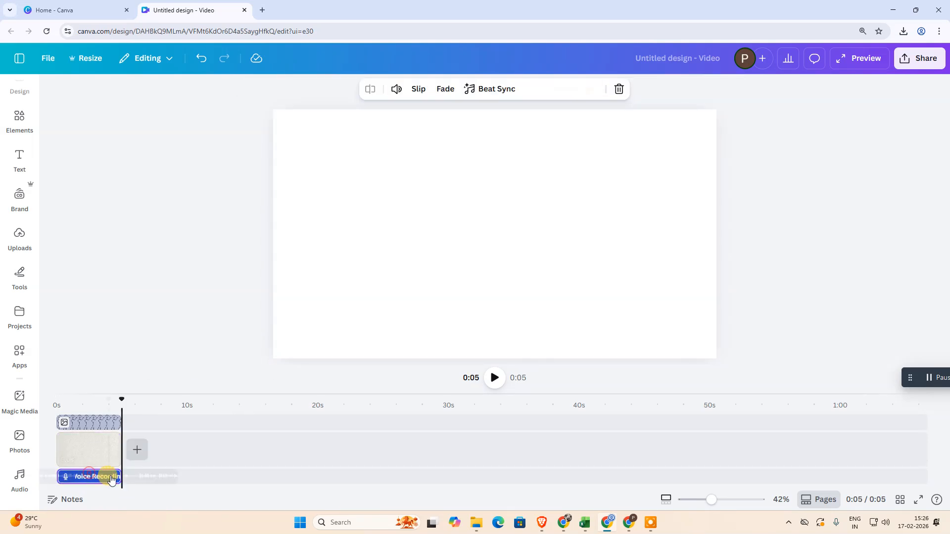
pyautogui.click(94, 422)
pyautogui.moveTo(131, 423); pyautogui.dragTo(261, 426)
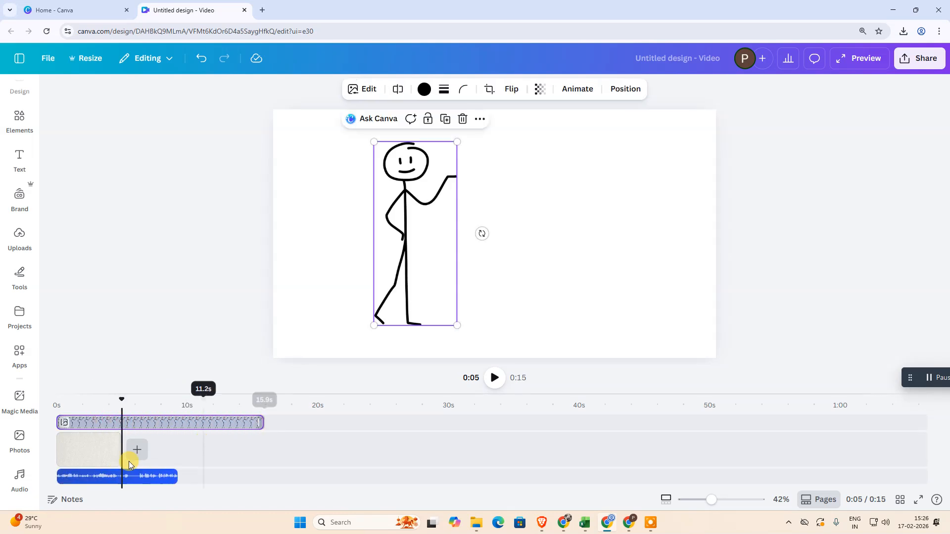
pyautogui.click(77, 454)
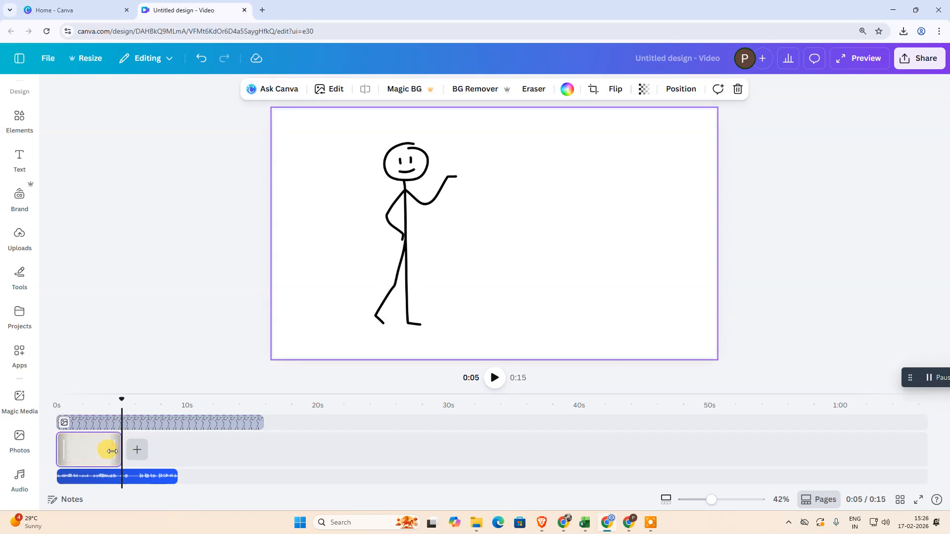
pyautogui.hotkey('ctrl', 'z')
# Extend the paper background page to about 17 seconds and lengthen the voice recording to 14.5 seconds from the timeline start
pyautogui.moveTo(112, 450); pyautogui.dragTo(281, 450)
pyautogui.click(102, 478)
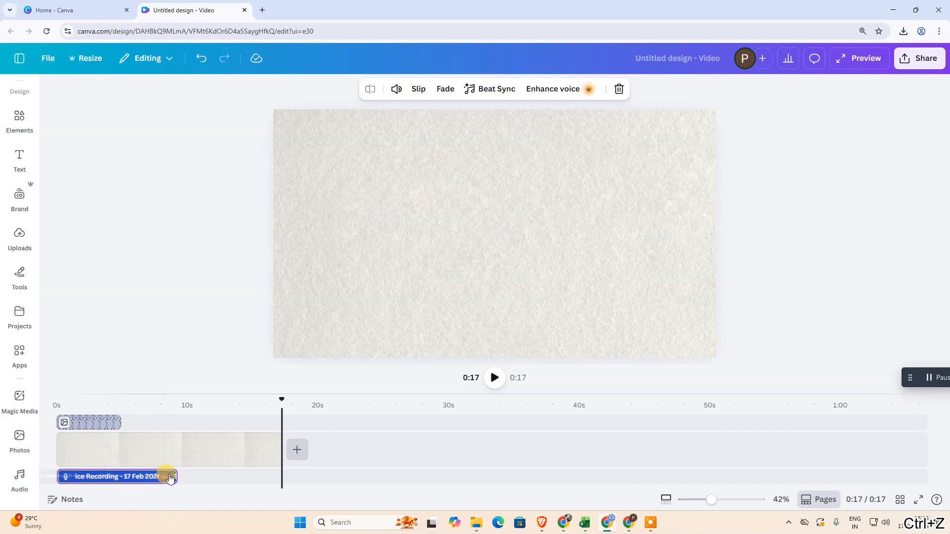
pyautogui.moveTo(176, 476); pyautogui.dragTo(241, 478)
pyautogui.moveTo(129, 477); pyautogui.dragTo(47, 476)
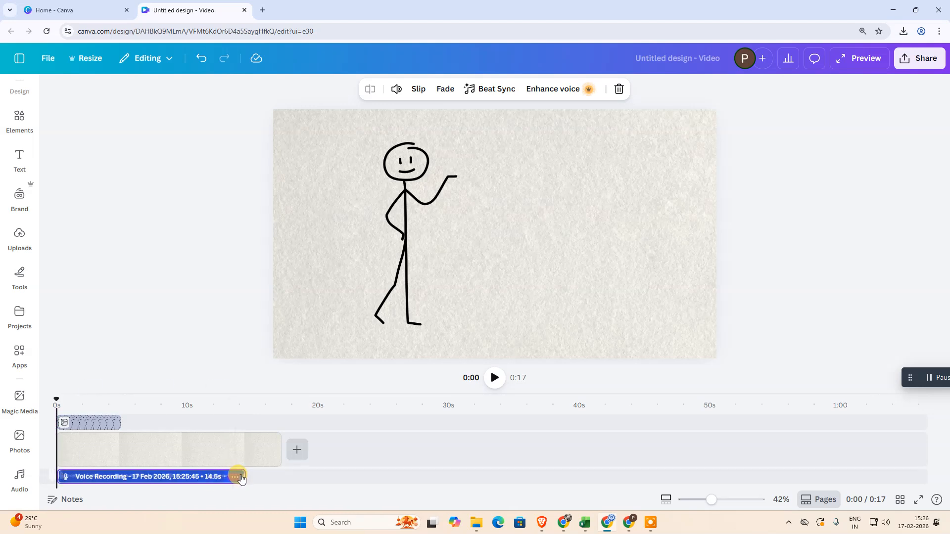
# Restore the full 16-second voice recording at the start of the timeline and trim it to 15.6 seconds
pyautogui.moveTo(241, 477)
pyautogui.mouseDown()
pyautogui.moveTo(264, 477)
pyautogui.moveTo(242, 475)
pyautogui.mouseUp()
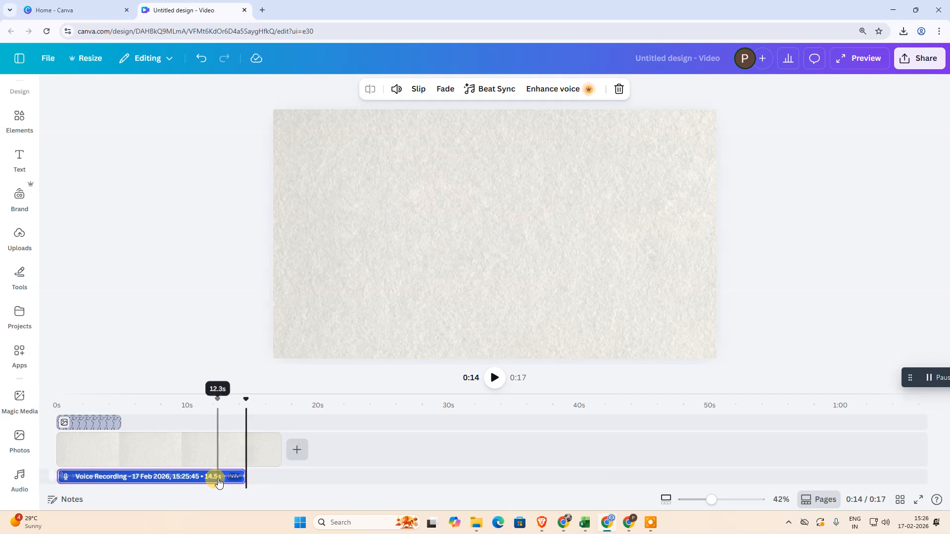
pyautogui.moveTo(78, 476); pyautogui.dragTo(47, 476)
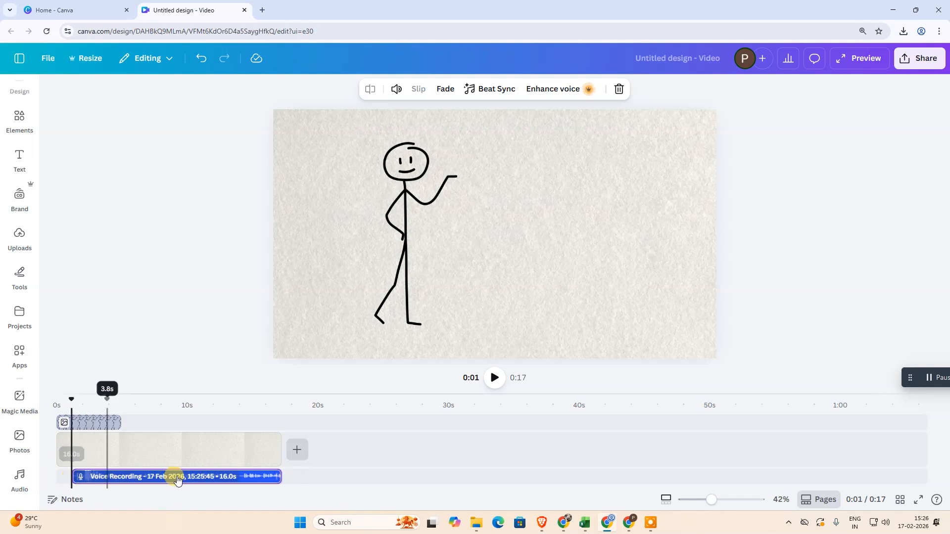
pyautogui.moveTo(184, 474); pyautogui.dragTo(166, 475)
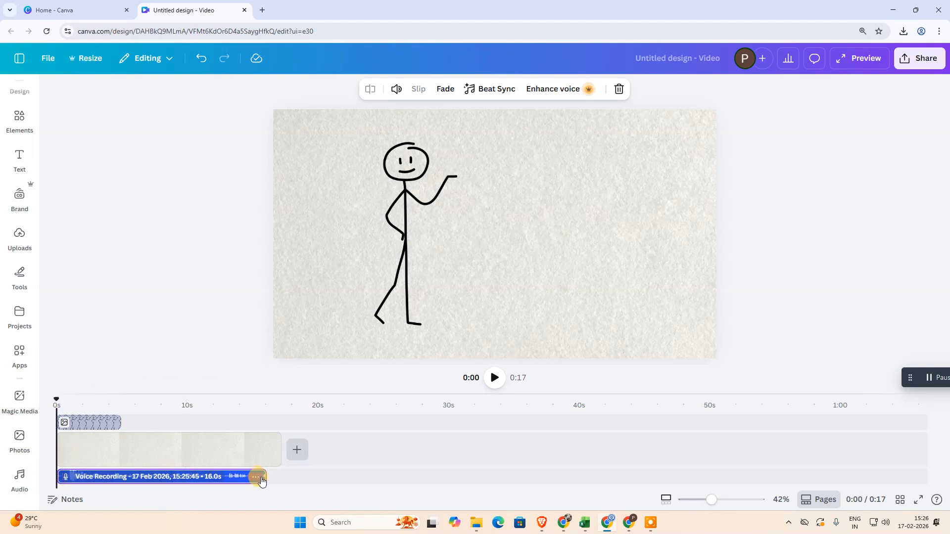
pyautogui.moveTo(266, 476); pyautogui.dragTo(265, 476)
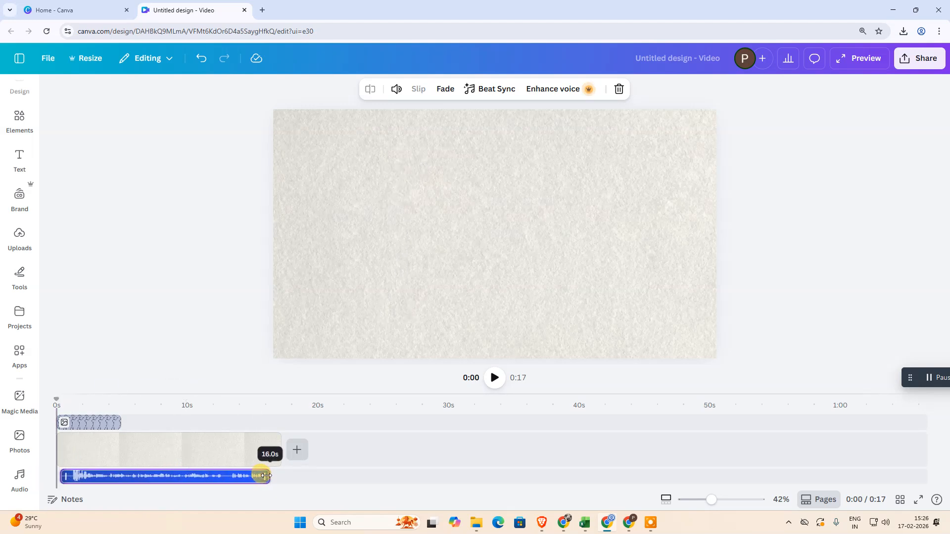
pyautogui.moveTo(180, 479); pyautogui.dragTo(157, 477)
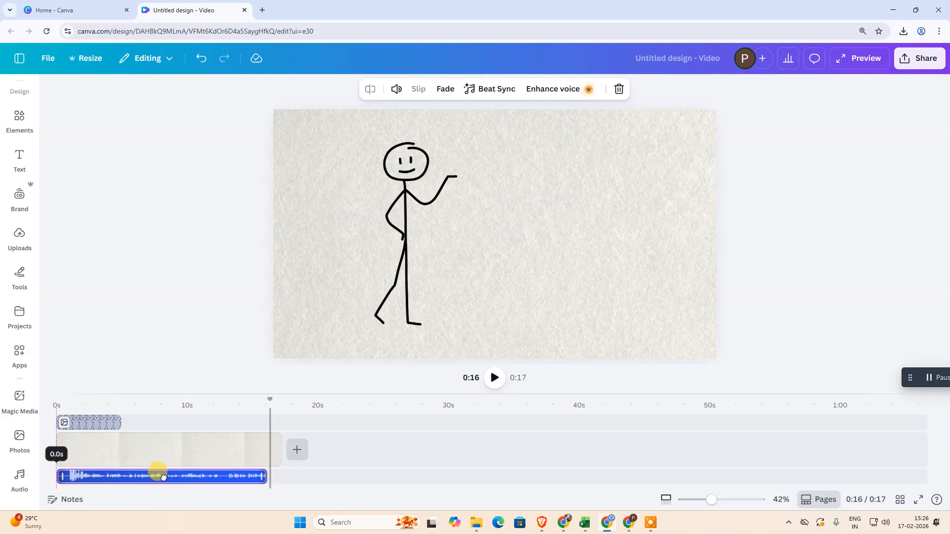
pyautogui.moveTo(269, 477); pyautogui.dragTo(217, 475)
# Make the stick figure slightly smaller and lower on the page and set its timeline clip to about 5 seconds
pyautogui.moveTo(117, 417); pyautogui.dragTo(142, 423)
pyautogui.click(100, 480)
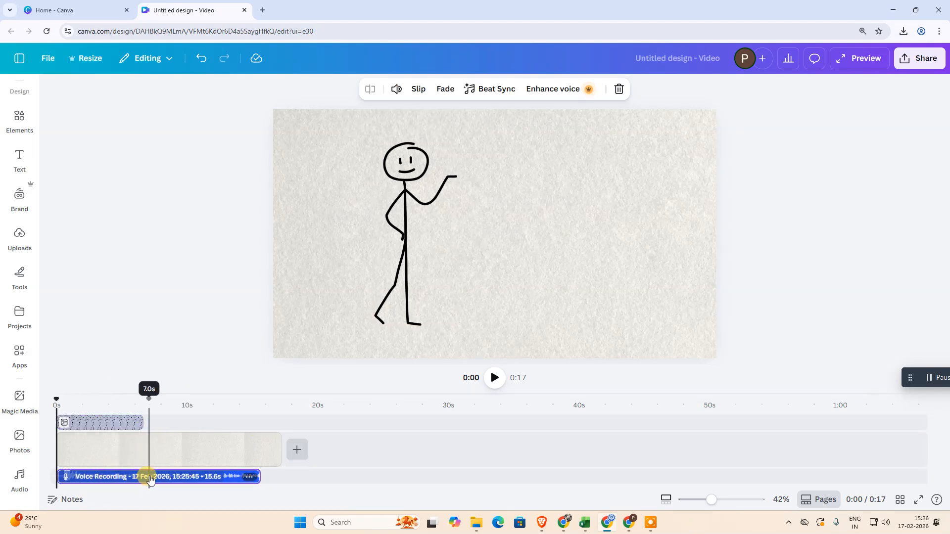
pyautogui.click(99, 424)
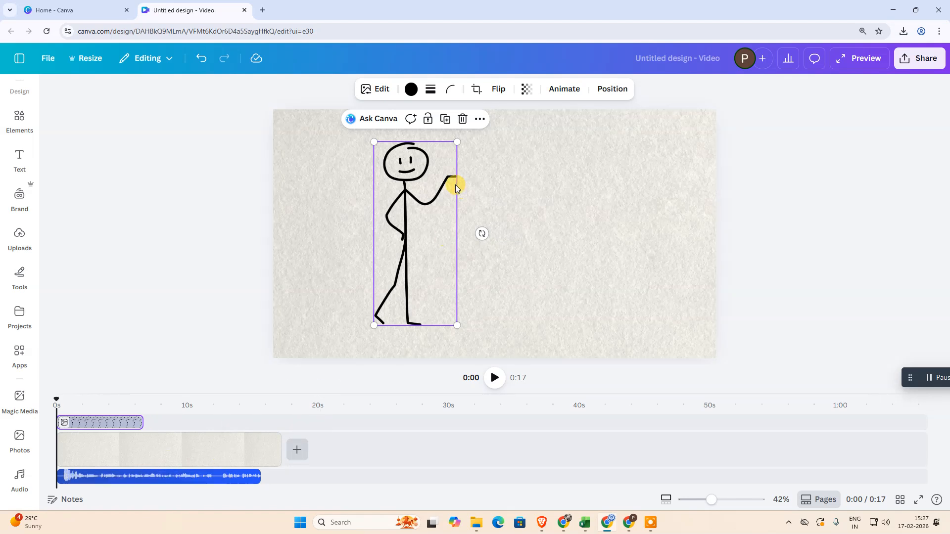
pyautogui.moveTo(426, 193); pyautogui.dragTo(375, 180)
pyautogui.moveTo(380, 233); pyautogui.dragTo(426, 254)
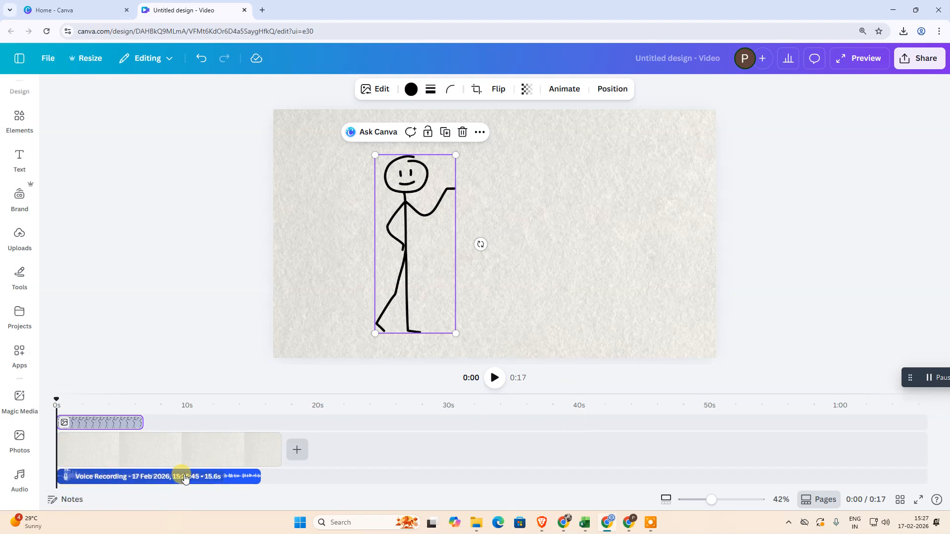
pyautogui.moveTo(142, 423); pyautogui.dragTo(124, 423)
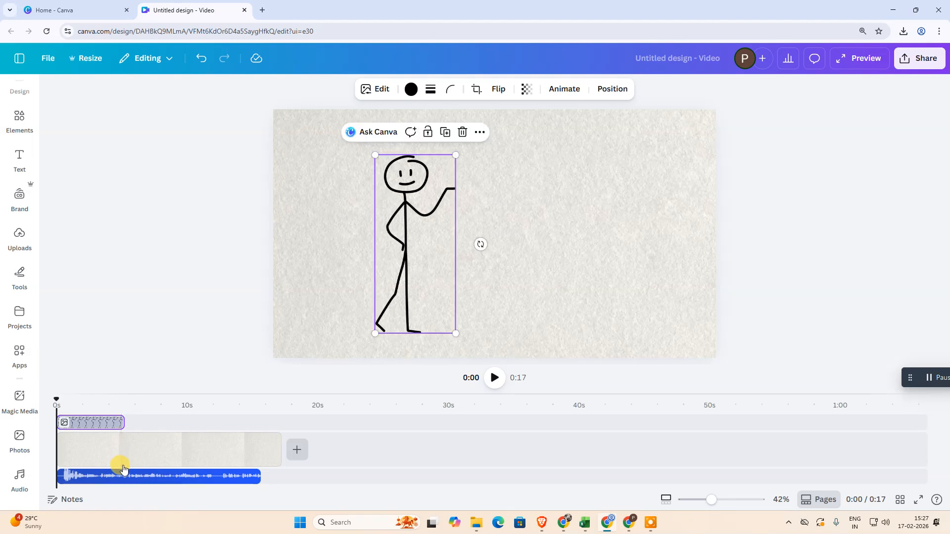
# Search the graphics elements for "stck figure for laptop"
pyautogui.click(15, 123)
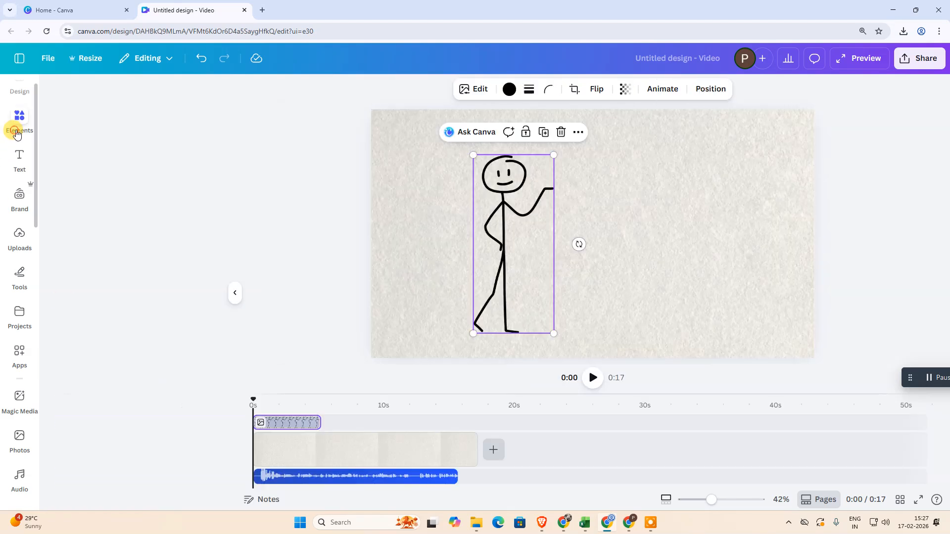
pyautogui.click(137, 95)
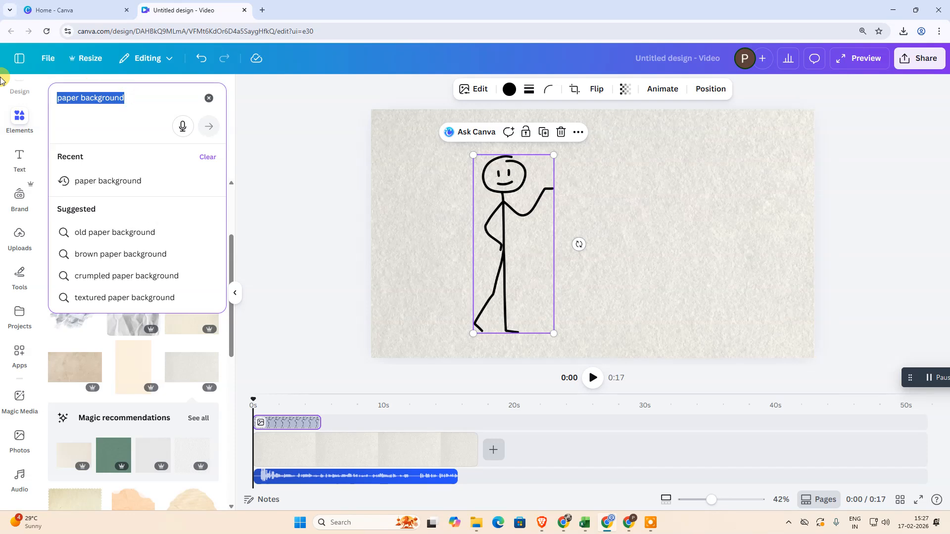
pyautogui.write('fi')
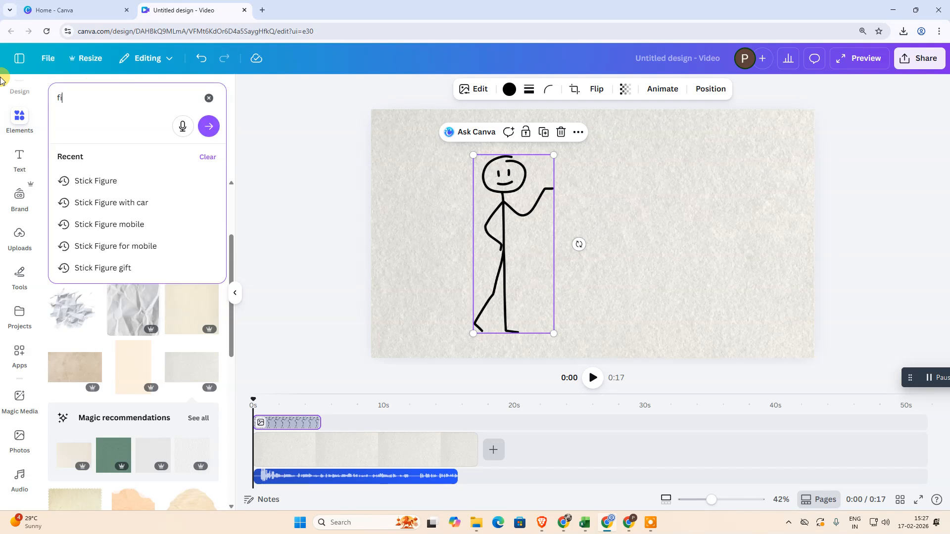
pyautogui.write('st')
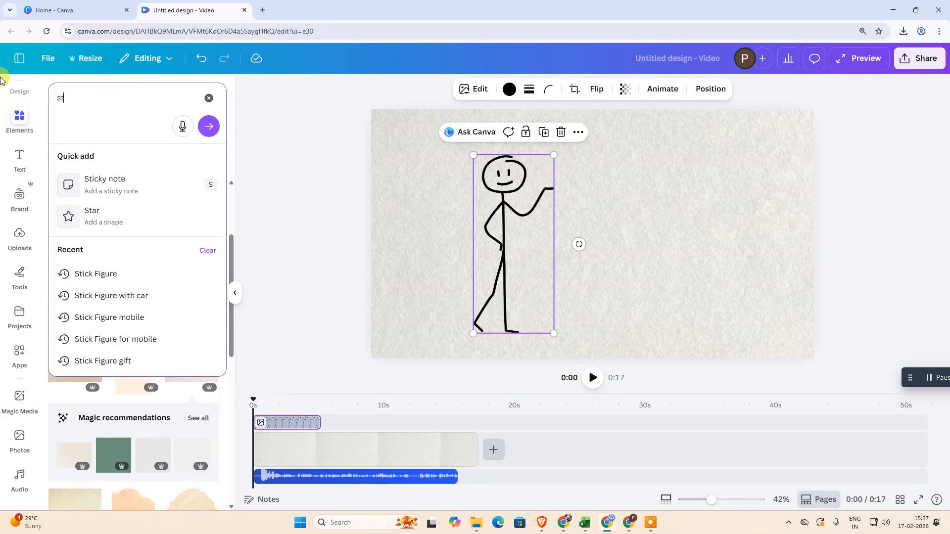
pyautogui.write('ck figure for laptop')
pyautogui.press('Return')
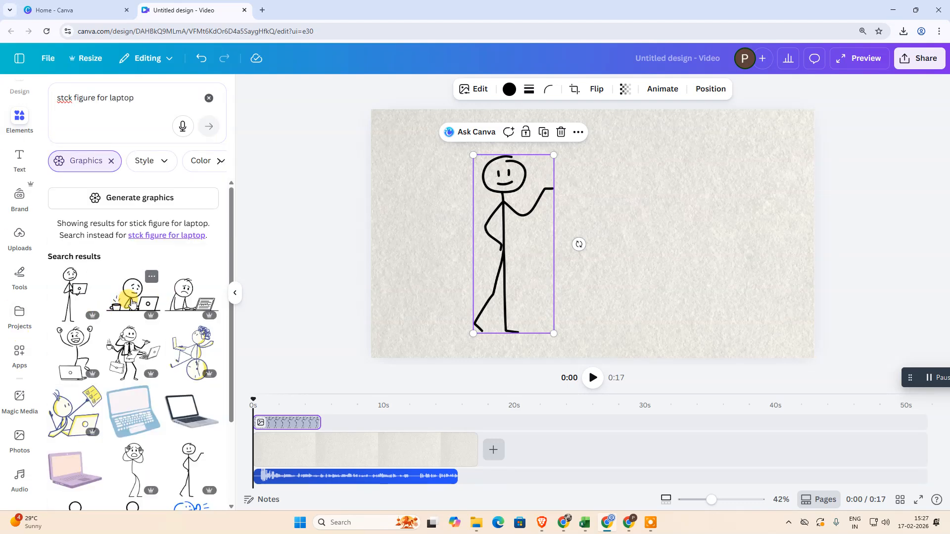
# Add the stick figure working at a laptop with a coffee cup and place its clip directly after the standing figure's clip
pyautogui.click(133, 302)
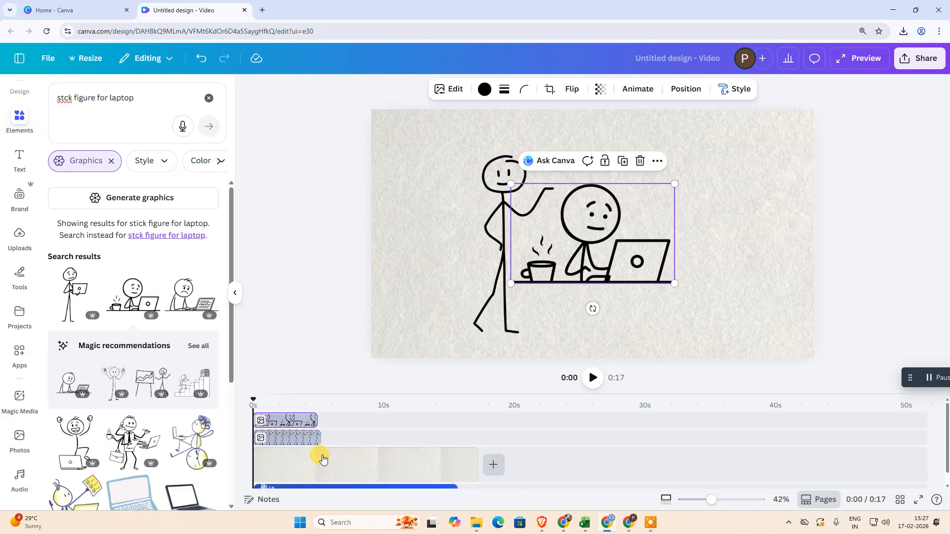
pyautogui.moveTo(278, 420); pyautogui.dragTo(359, 435)
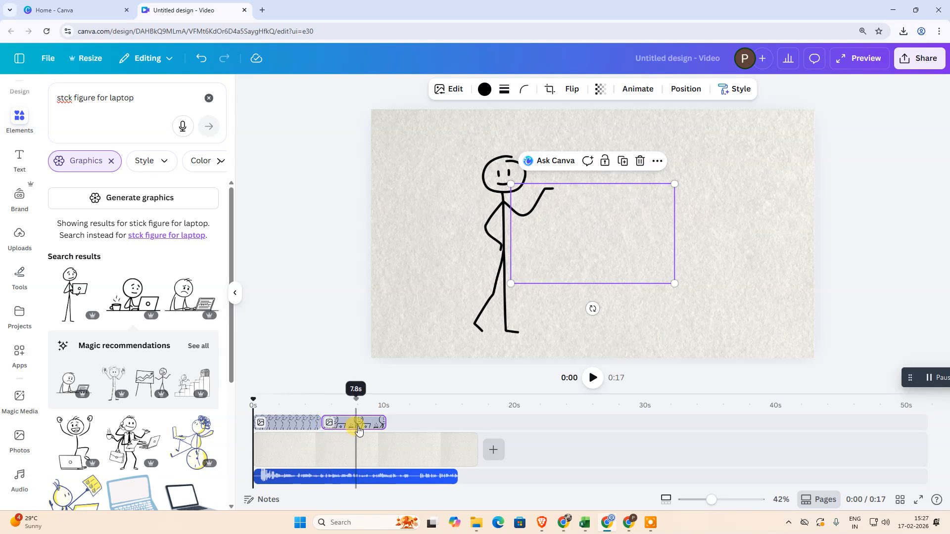
pyautogui.moveTo(324, 427)
pyautogui.mouseDown()
pyautogui.moveTo(378, 425)
pyautogui.moveTo(322, 426)
pyautogui.mouseUp()
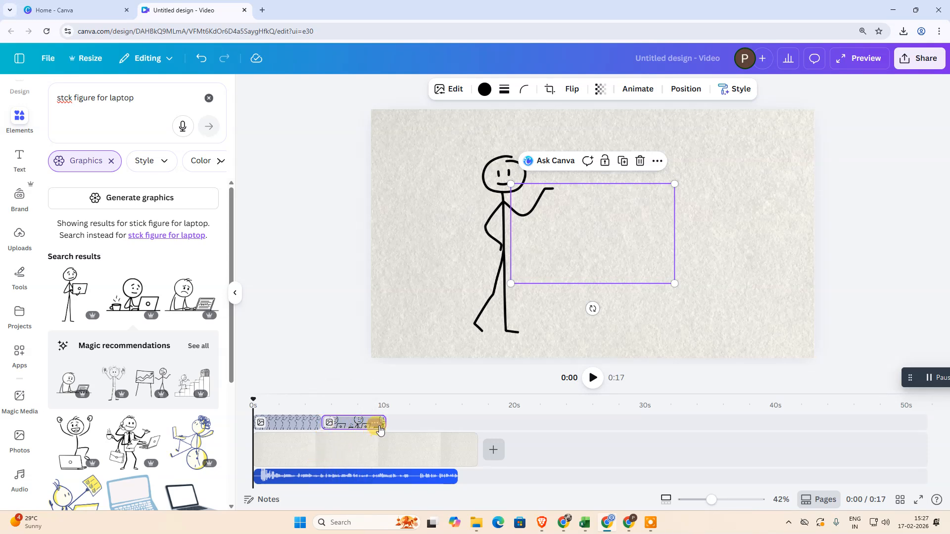
# Check the standing and laptop figure clips in the timeline and select the standing figure on the page
pyautogui.click(643, 305)
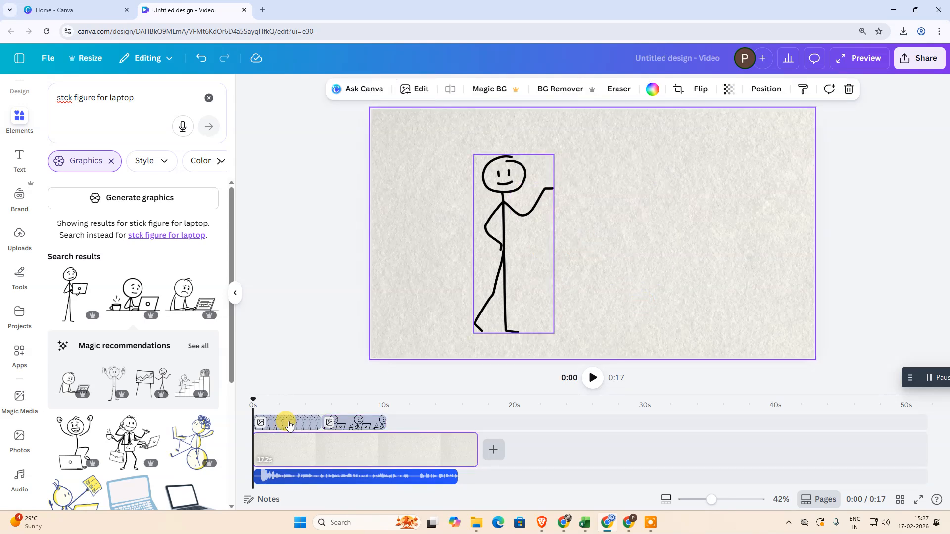
pyautogui.click(273, 426)
pyautogui.click(353, 421)
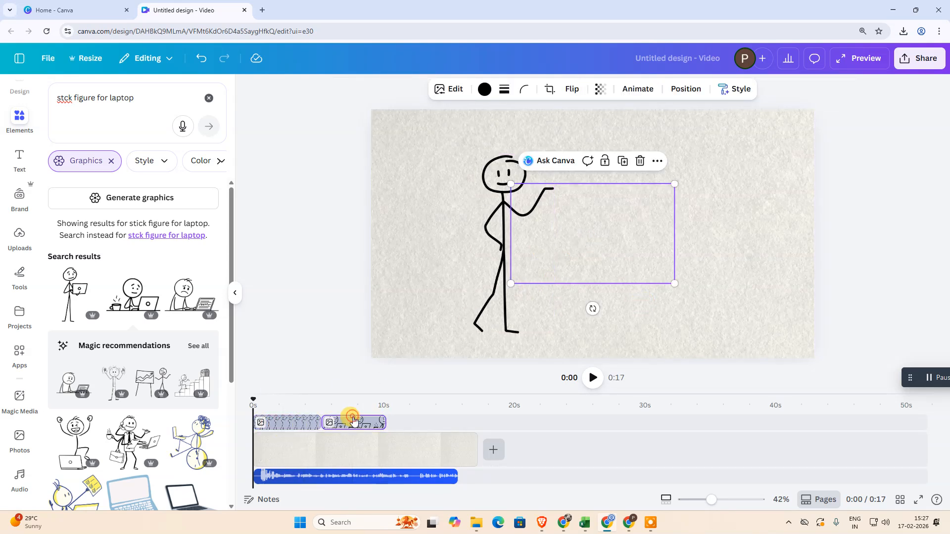
pyautogui.click(507, 294)
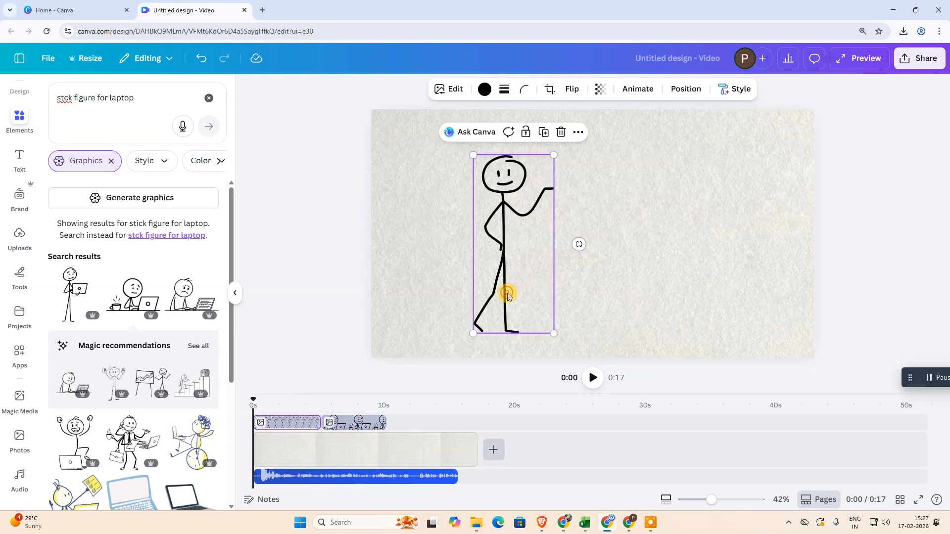
# Play the video from the start and pause it during the laptop figure's clip, at about 7 seconds
pyautogui.click(587, 266)
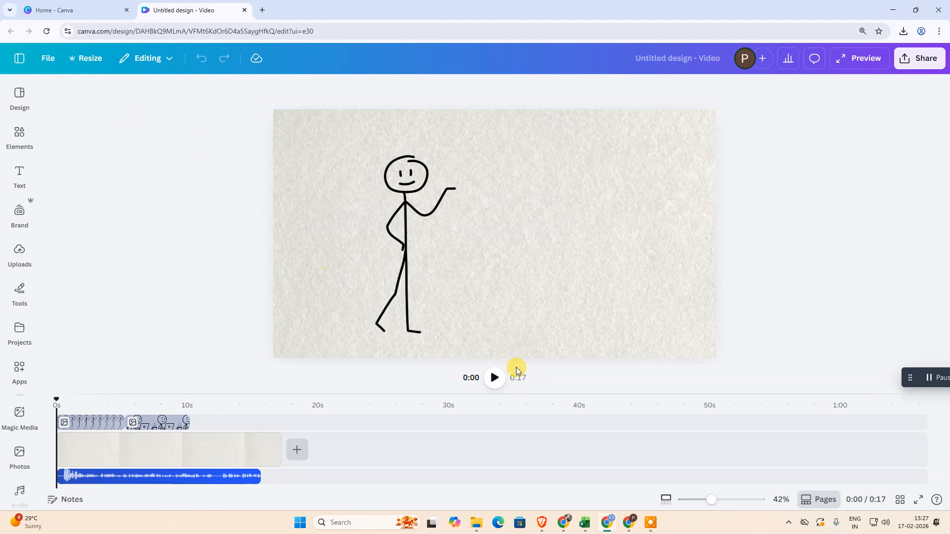
pyautogui.click(495, 378)
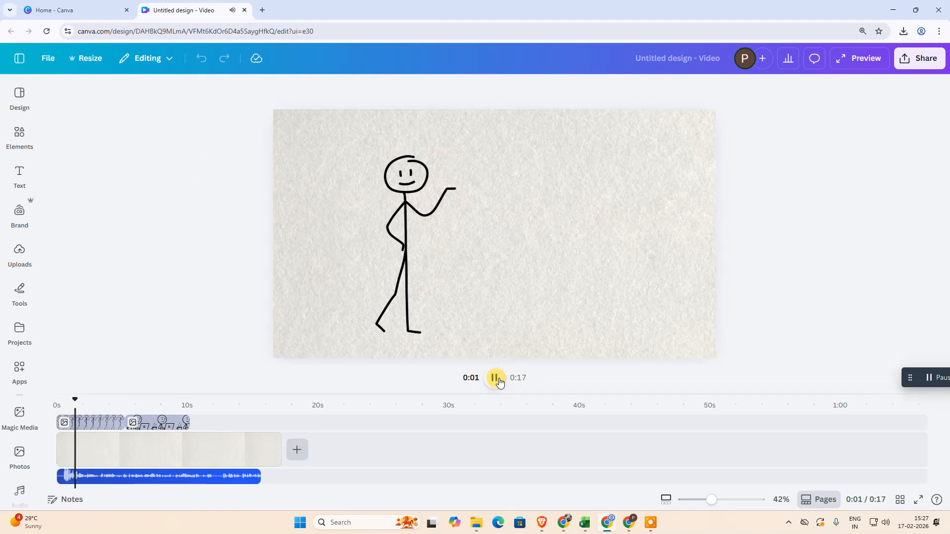
pyautogui.press('XF86AudioRaiseVolume')
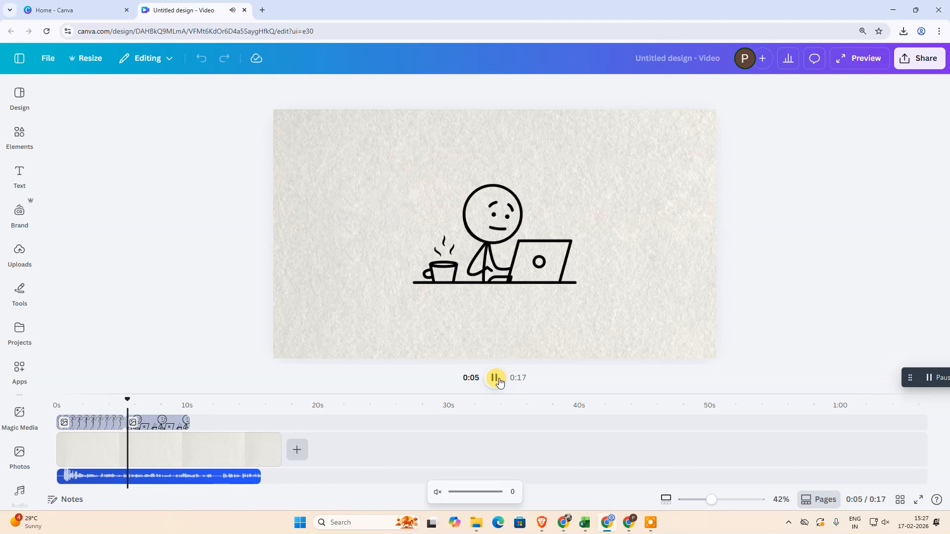
pyautogui.click(495, 378)
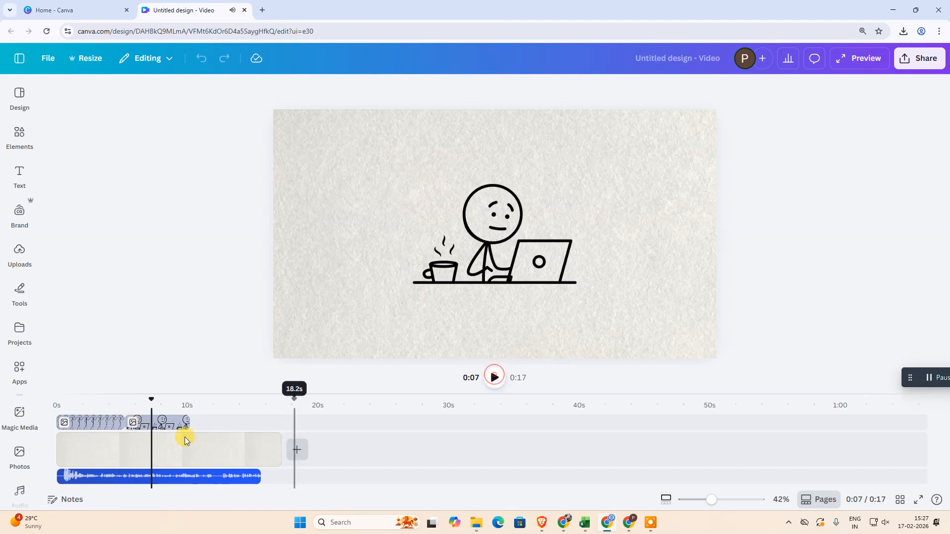
# Try trimming the paper background page to 10.2 seconds and stretch it back to 17.5 seconds
pyautogui.click(274, 450)
pyautogui.moveTo(275, 449); pyautogui.dragTo(181, 448)
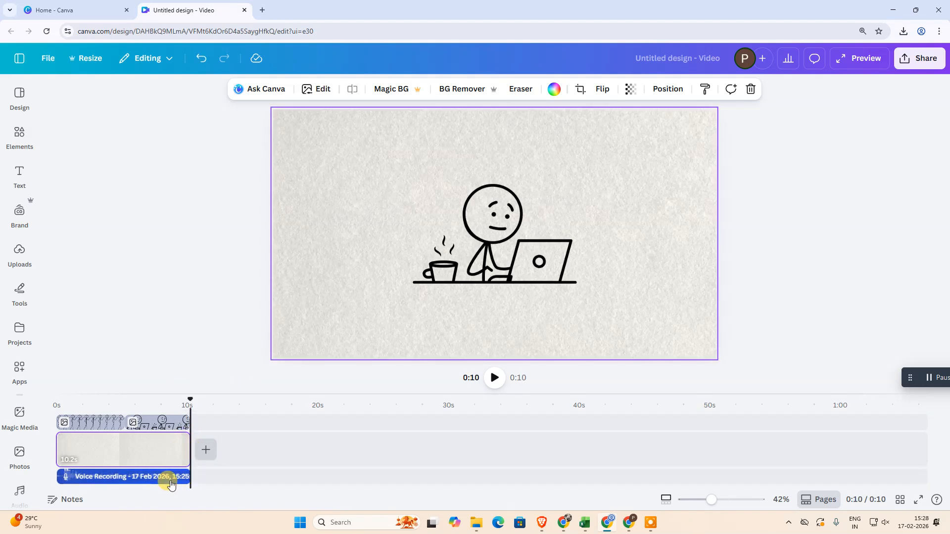
pyautogui.moveTo(185, 454); pyautogui.dragTo(281, 453)
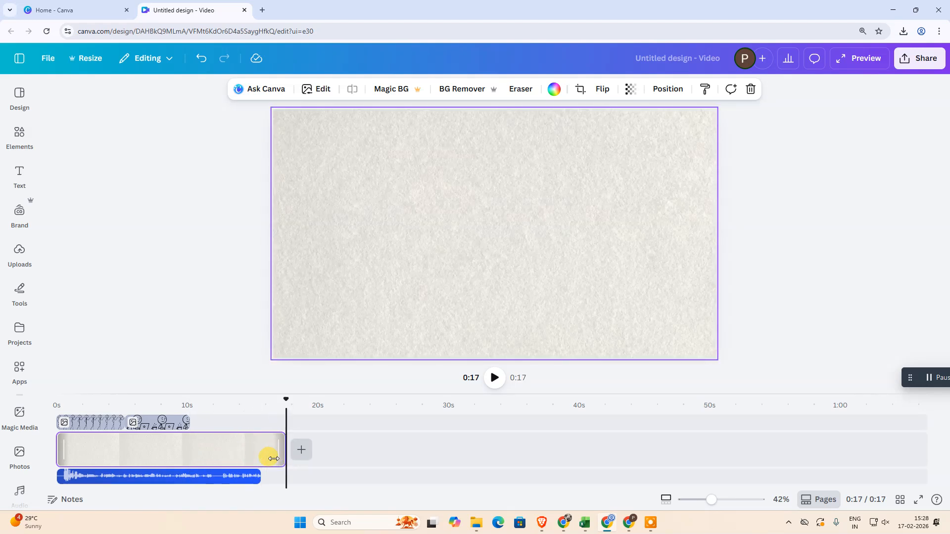
pyautogui.click(233, 480)
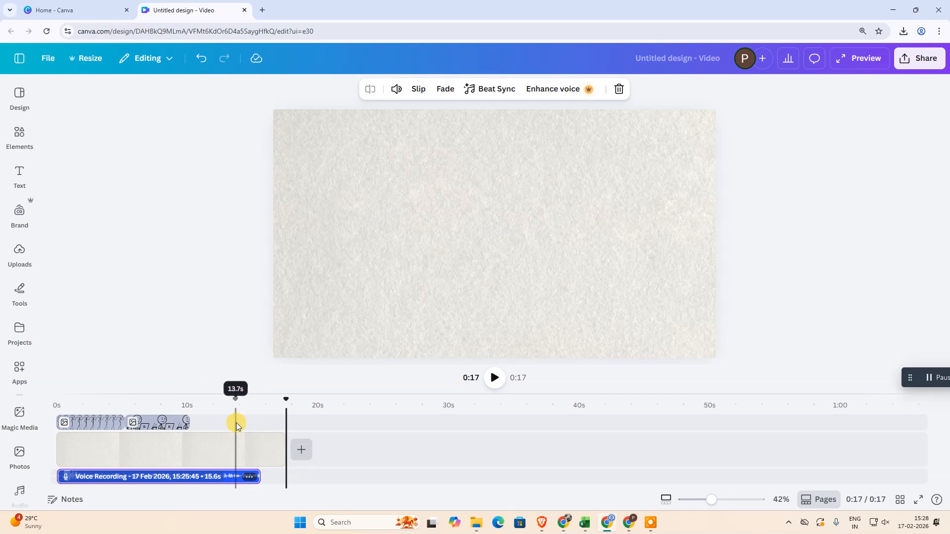
pyautogui.click(503, 183)
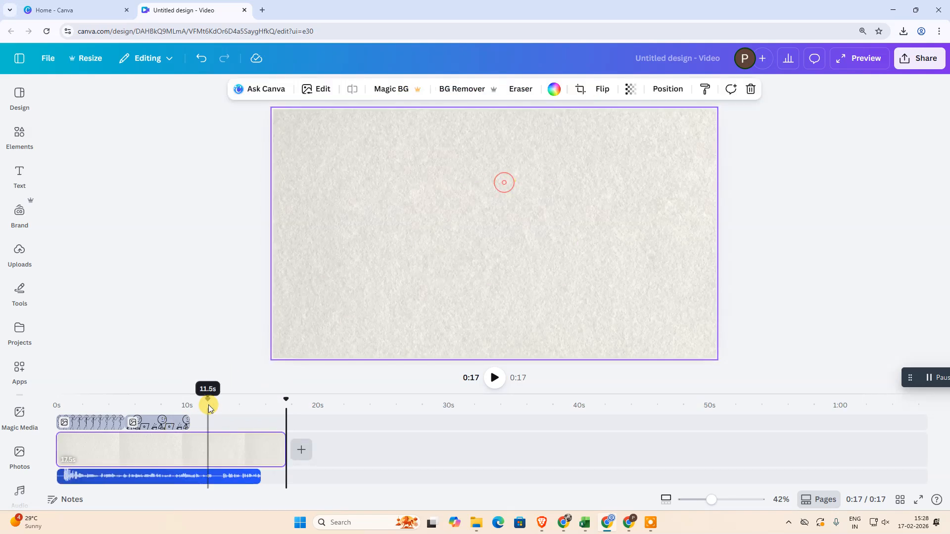
# Add the multitasking businessman from the "Stick Figure" graphics directly after the laptop figure's clip and end the page at 15.6 seconds
pyautogui.click(168, 422)
pyautogui.click(19, 139)
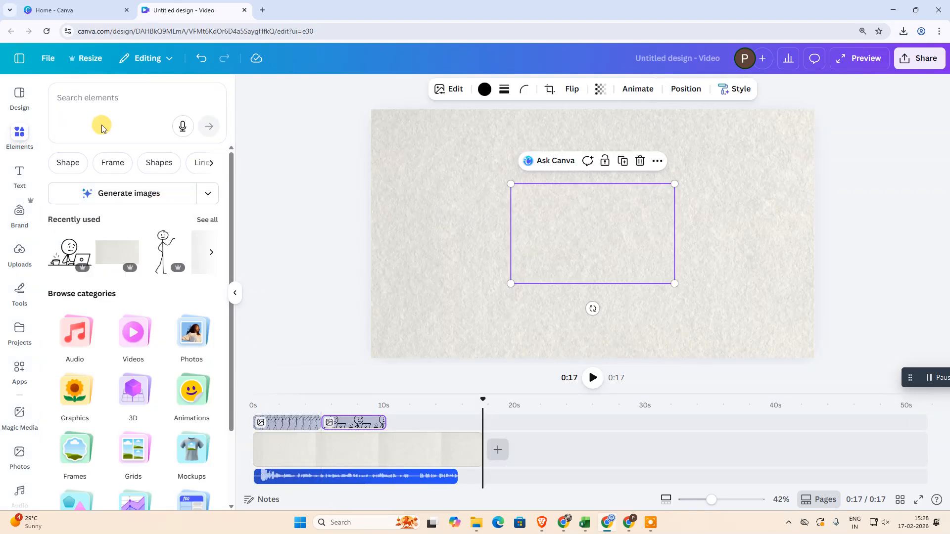
pyautogui.click(101, 107)
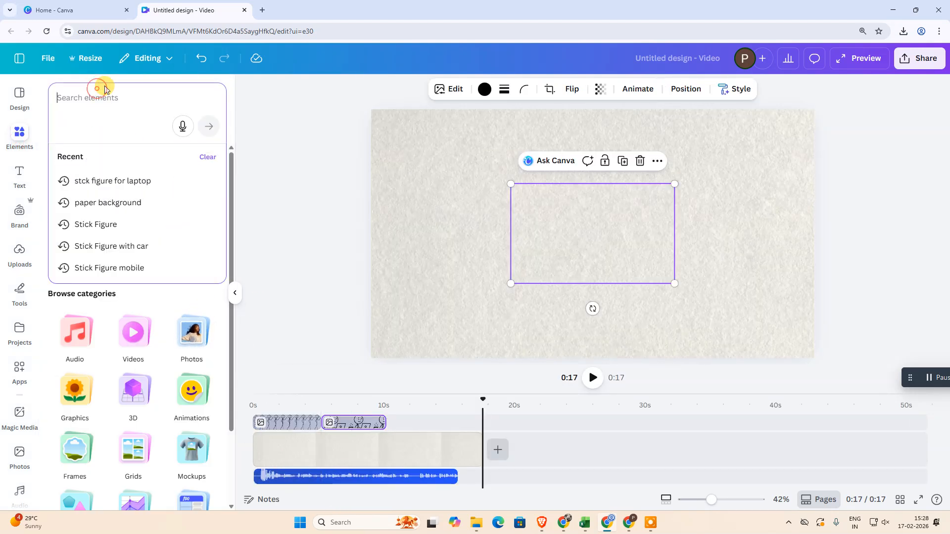
pyautogui.click(117, 222)
pyautogui.click(205, 225)
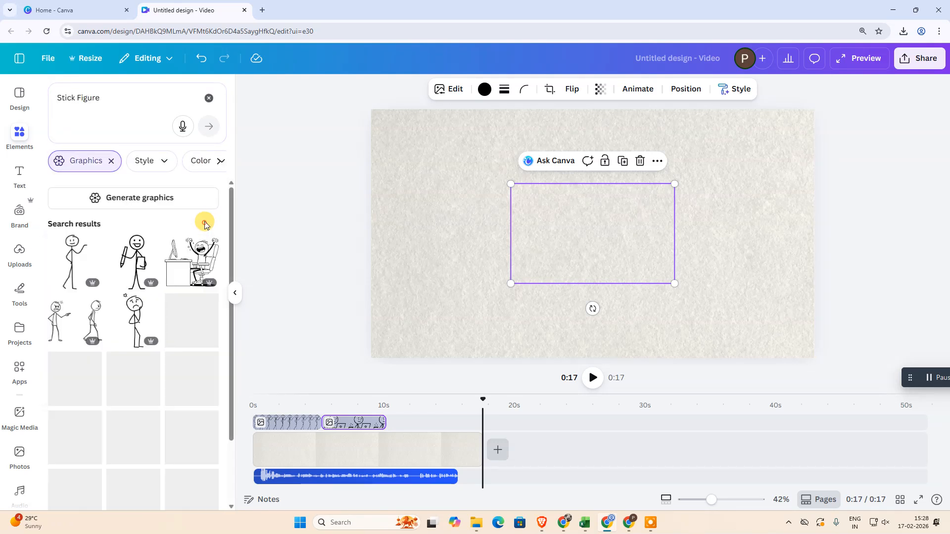
pyautogui.click(183, 317)
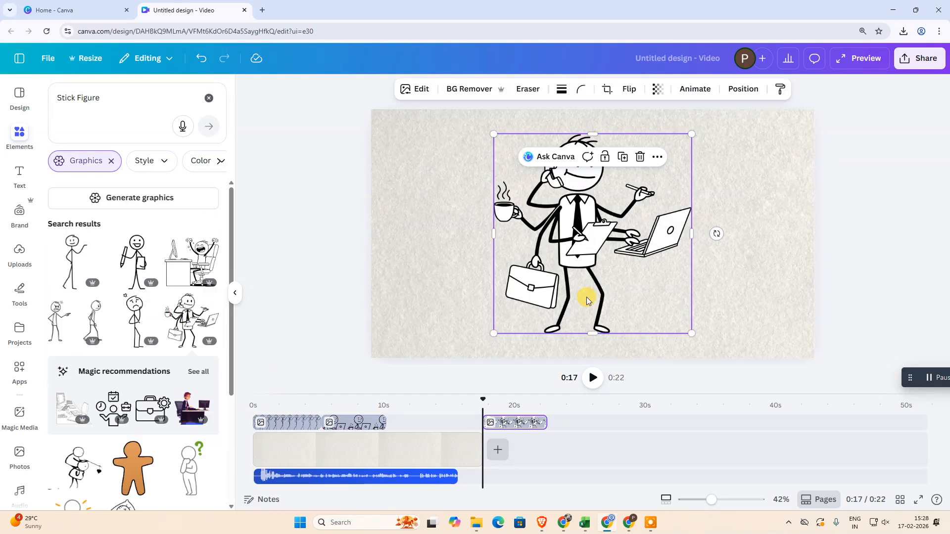
pyautogui.moveTo(508, 424); pyautogui.dragTo(456, 449)
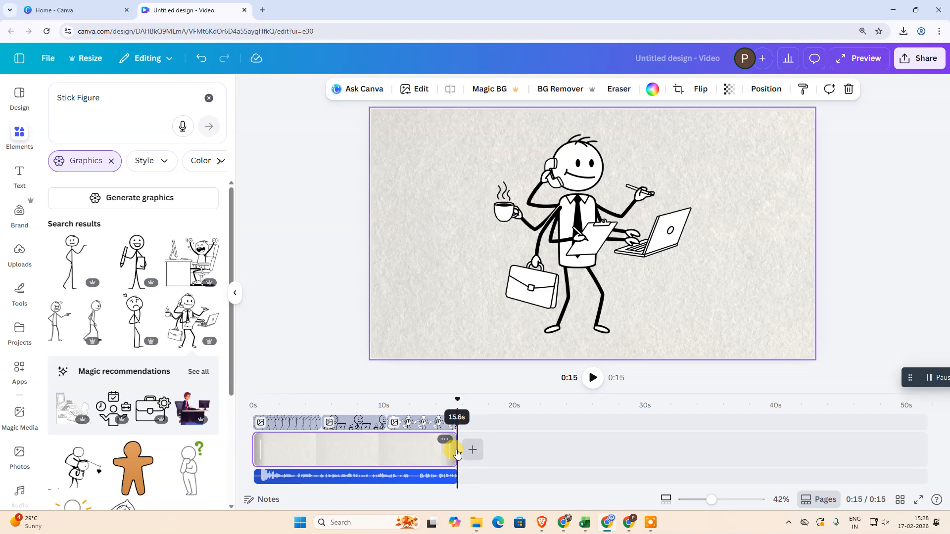
# Preview the video, shorten the standing figure's clip to about 2 seconds and place a laptop clip of about 3.5 seconds directly after it
pyautogui.click(594, 379)
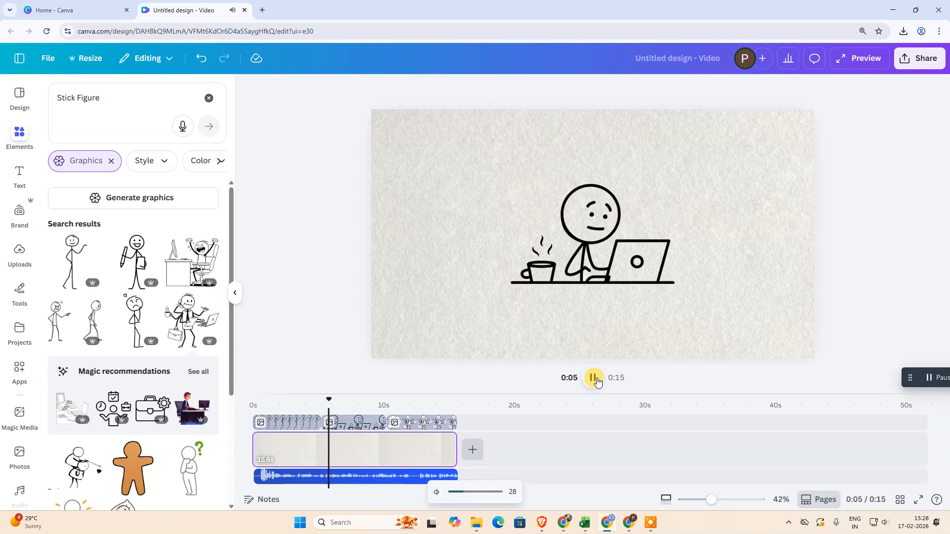
pyautogui.click(593, 378)
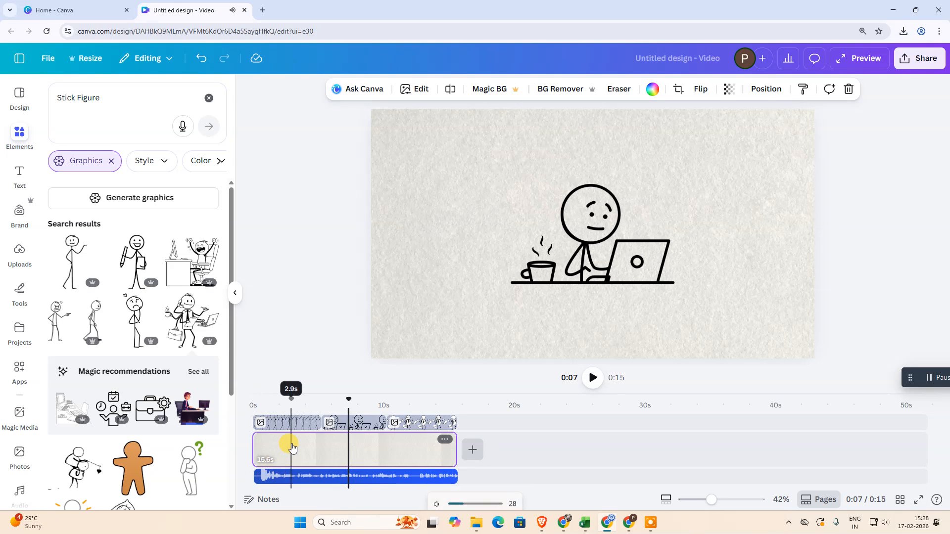
pyautogui.moveTo(316, 420); pyautogui.dragTo(275, 422)
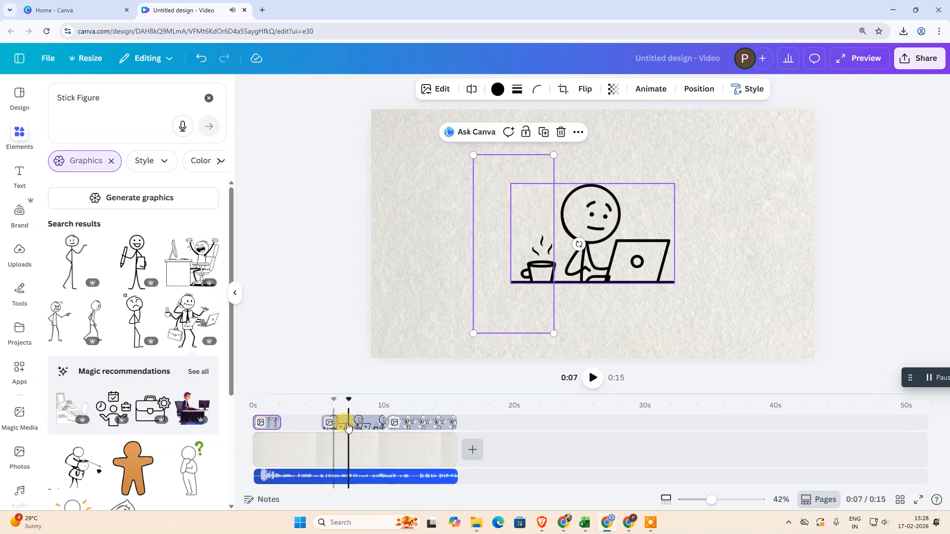
pyautogui.click(363, 427)
pyautogui.moveTo(384, 421); pyautogui.dragTo(301, 423)
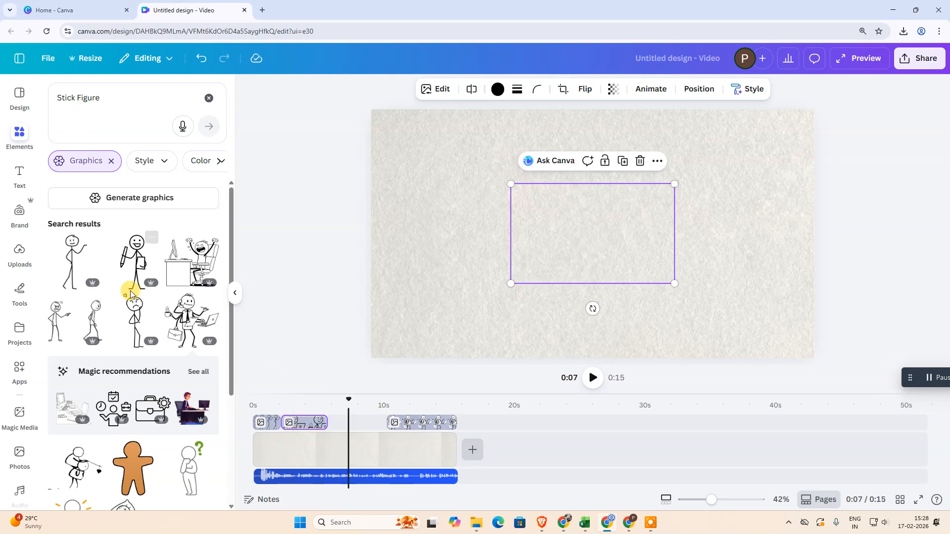
# Add the figure holding a pencil and clipboard and trim its clip to about 1.5 seconds, directly after the laptop clip
pyautogui.click(132, 251)
pyautogui.moveTo(364, 423)
pyautogui.mouseDown()
pyautogui.moveTo(346, 452)
pyautogui.moveTo(340, 433)
pyautogui.moveTo(372, 423)
pyautogui.moveTo(347, 423)
pyautogui.mouseUp()
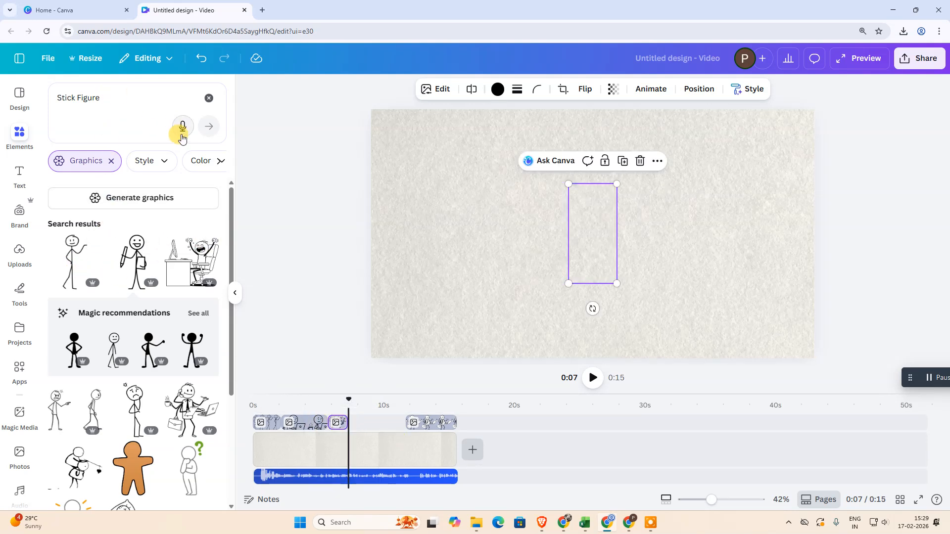
# Add the figure lying in bed as a clip of about 3 seconds after the pencil figure, and make the businessman clip fill the remaining time
pyautogui.scroll(-2, 168, 381)
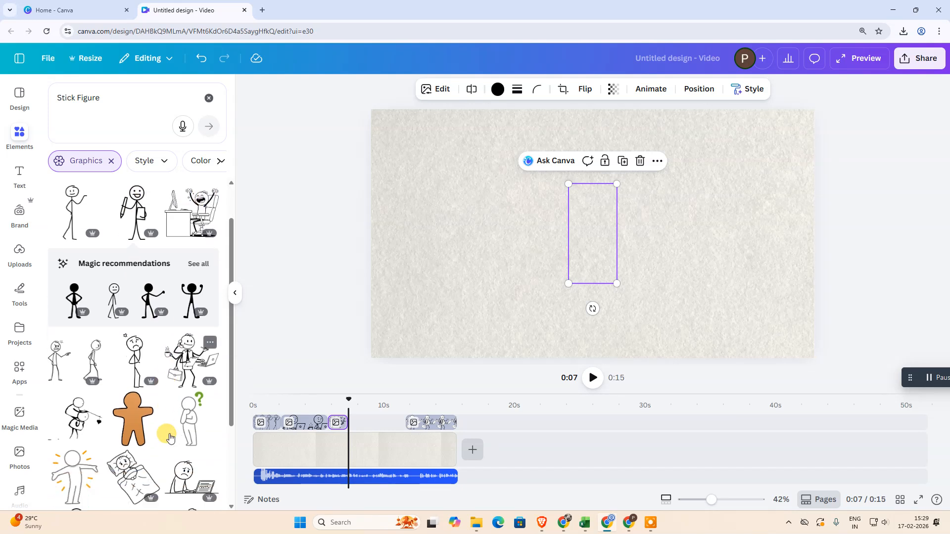
pyautogui.scroll(-1, 96, 429)
pyautogui.click(133, 388)
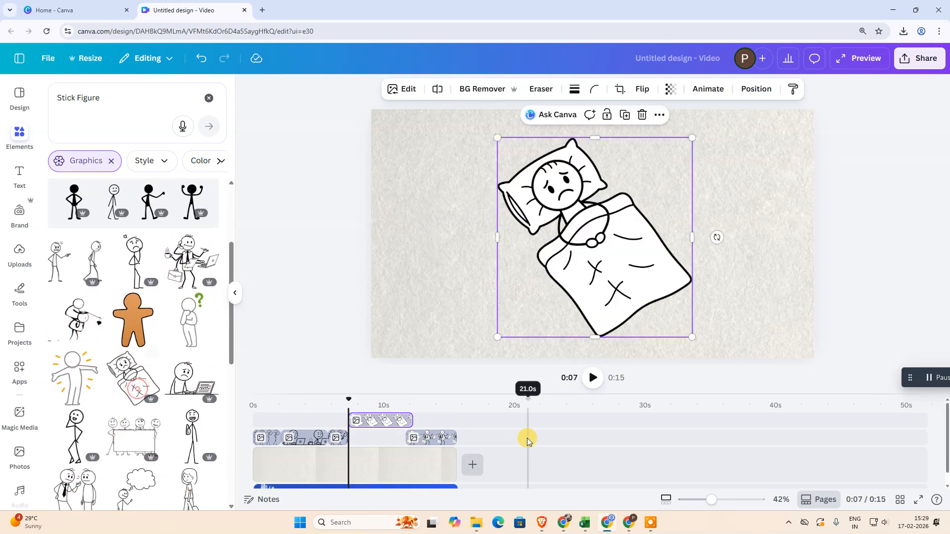
pyautogui.moveTo(387, 419); pyautogui.dragTo(391, 429)
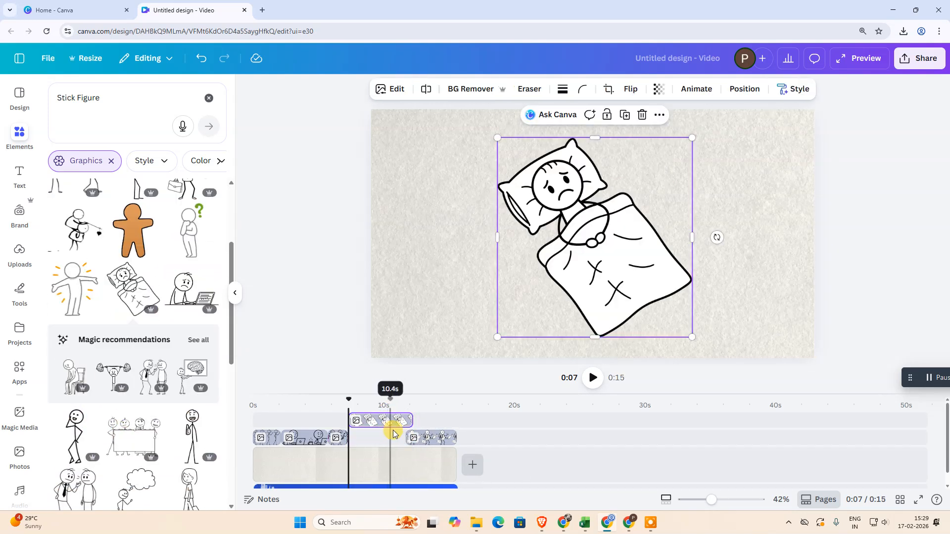
pyautogui.moveTo(410, 421); pyautogui.dragTo(368, 426)
pyautogui.moveTo(364, 435); pyautogui.dragTo(365, 436)
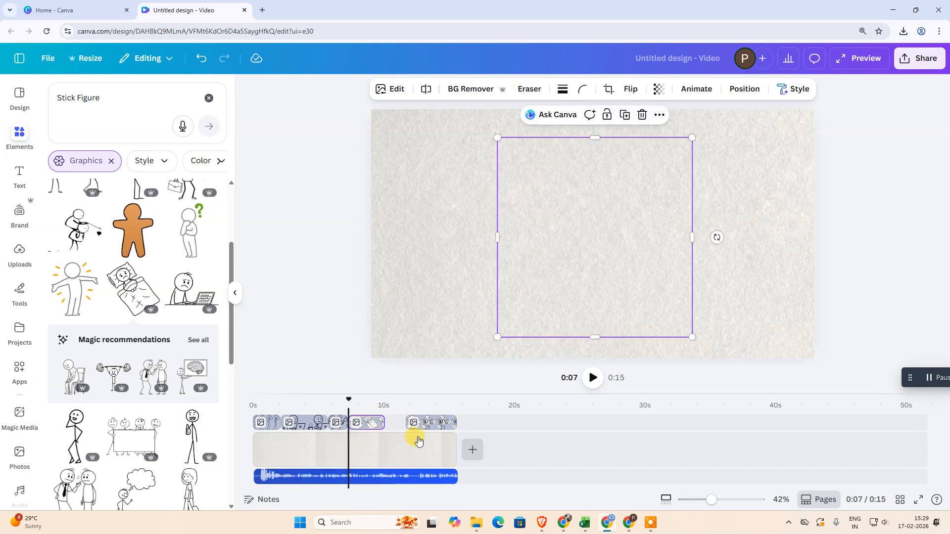
pyautogui.moveTo(421, 425); pyautogui.dragTo(455, 422)
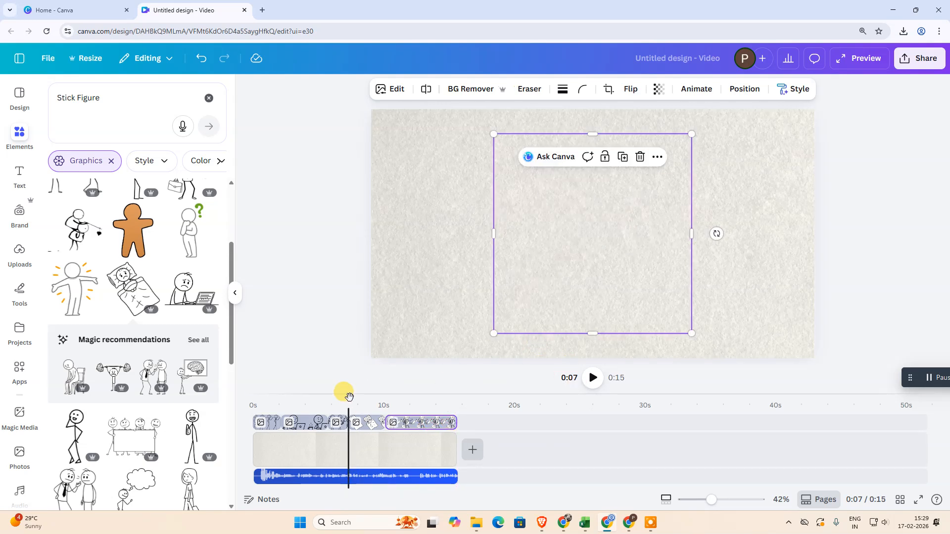
# Play the video from the start through the figure clips and pause near the end of the bed figure's clip
pyautogui.click(250, 395)
pyautogui.click(600, 380)
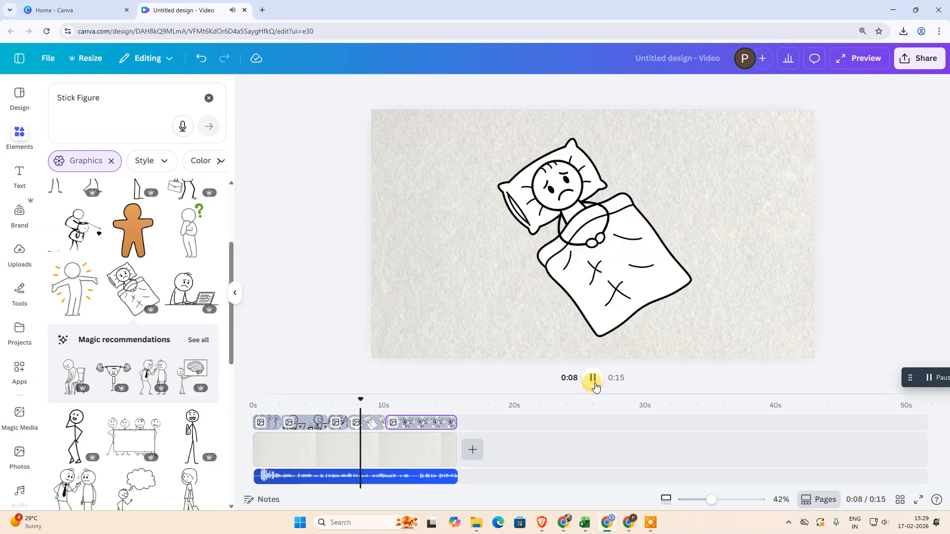
pyautogui.click(378, 313)
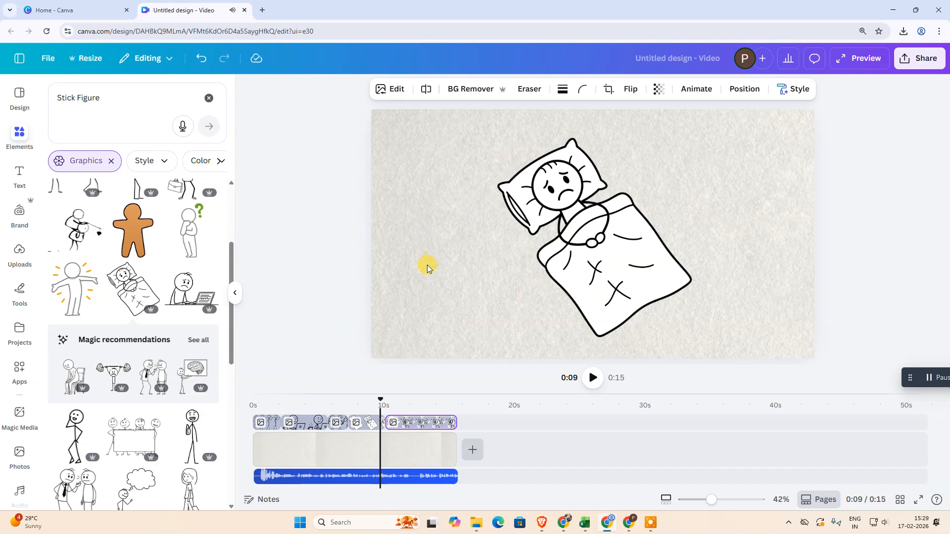
# Clear the element search, select the figure lying in bed and open its animation options
pyautogui.click(269, 224)
pyautogui.click(208, 98)
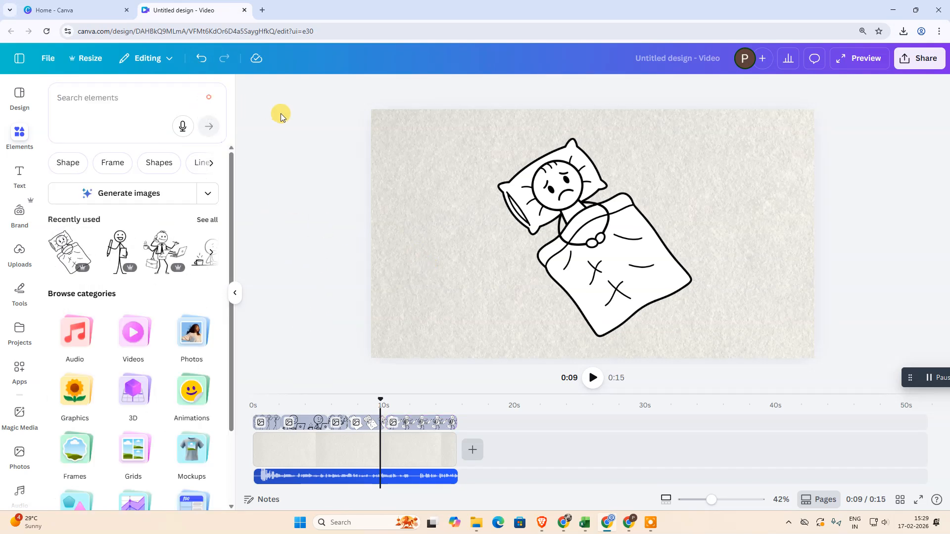
pyautogui.click(613, 221)
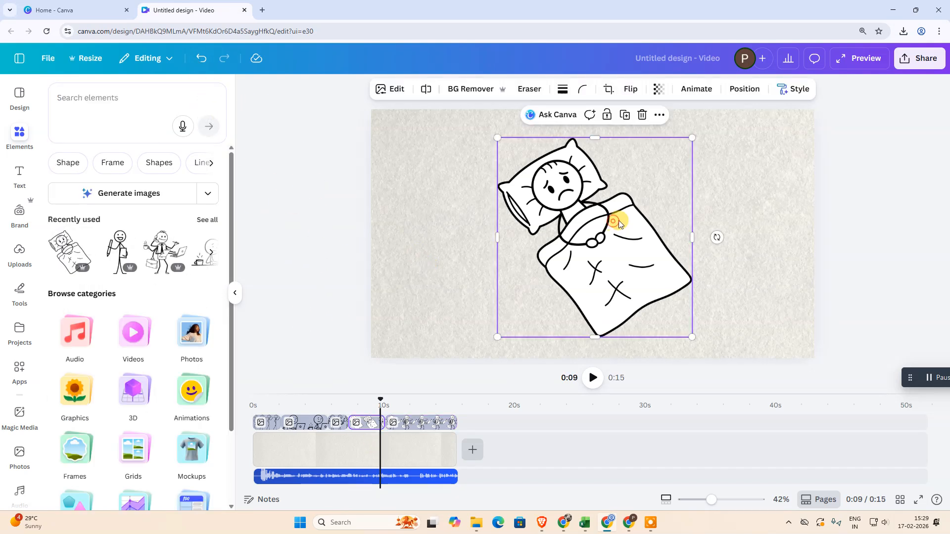
pyautogui.click(273, 424)
pyautogui.click(365, 424)
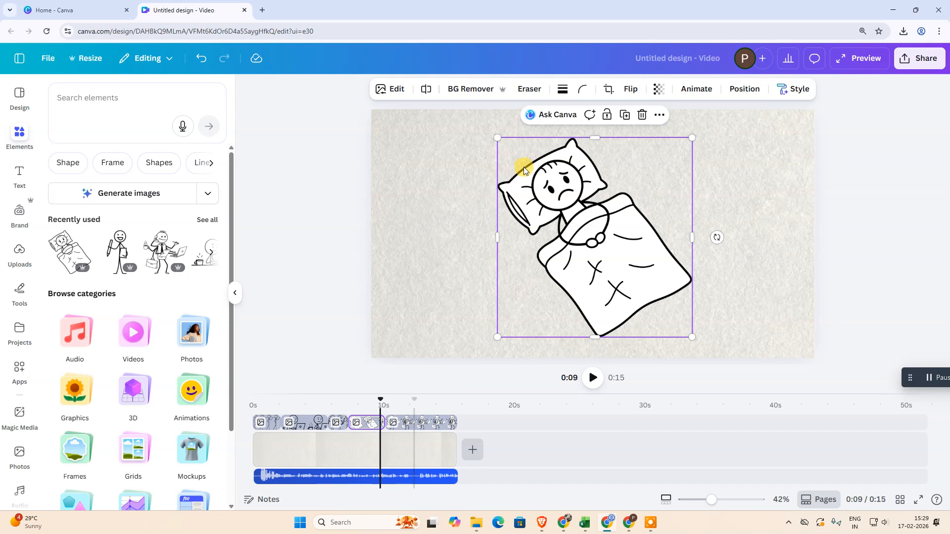
pyautogui.click(592, 250)
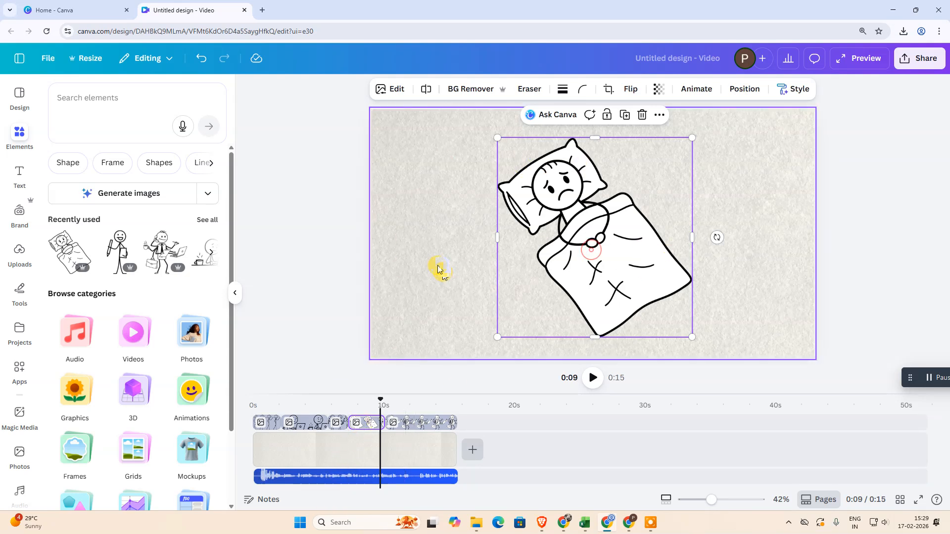
pyautogui.click(364, 442)
pyautogui.click(366, 425)
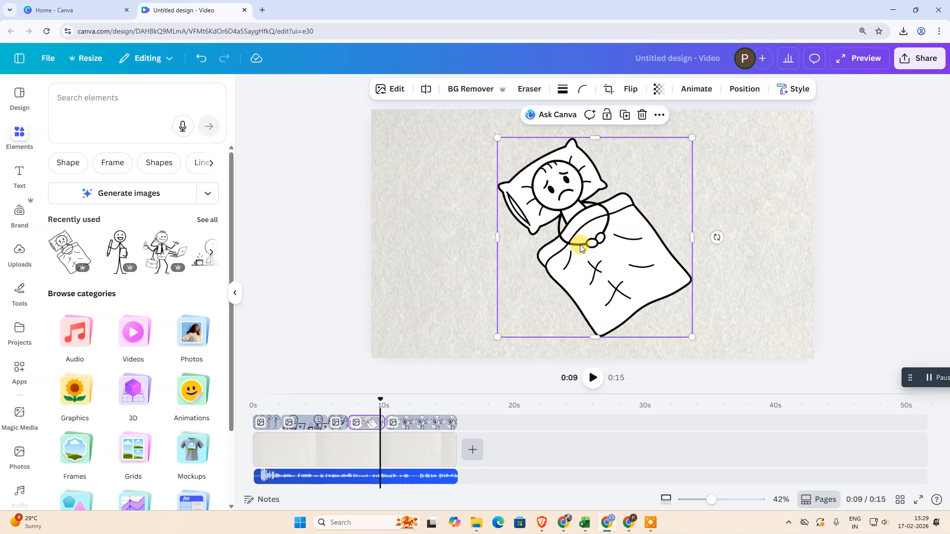
pyautogui.click(704, 92)
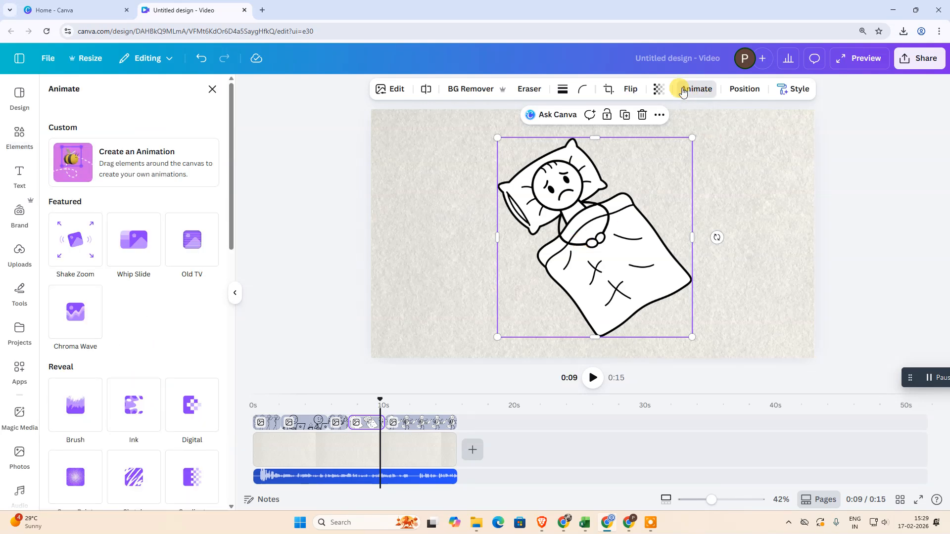
# Try the Sketch, Gradient and Blur animations on the figure lying in bed
pyautogui.scroll(-2, 164, 346)
pyautogui.scroll(-1, 158, 366)
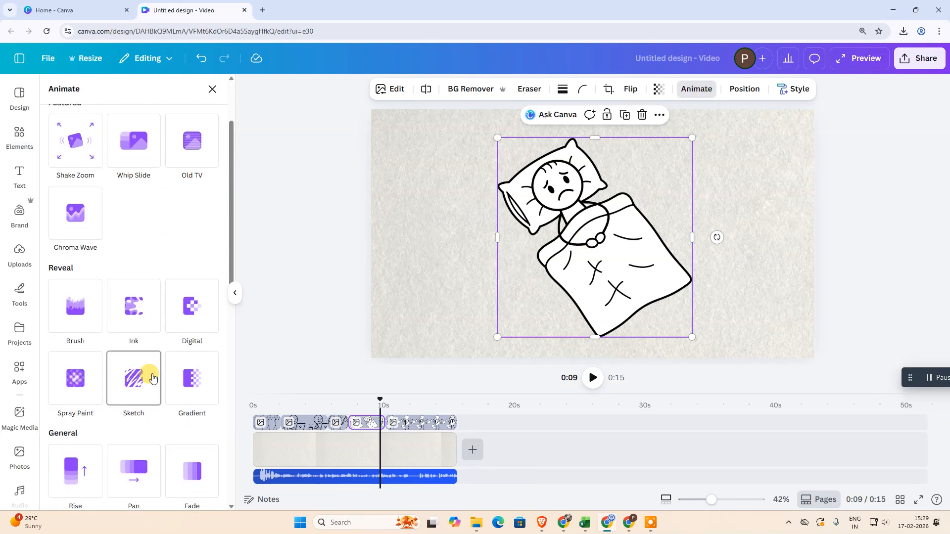
pyautogui.click(153, 378)
pyautogui.click(202, 315)
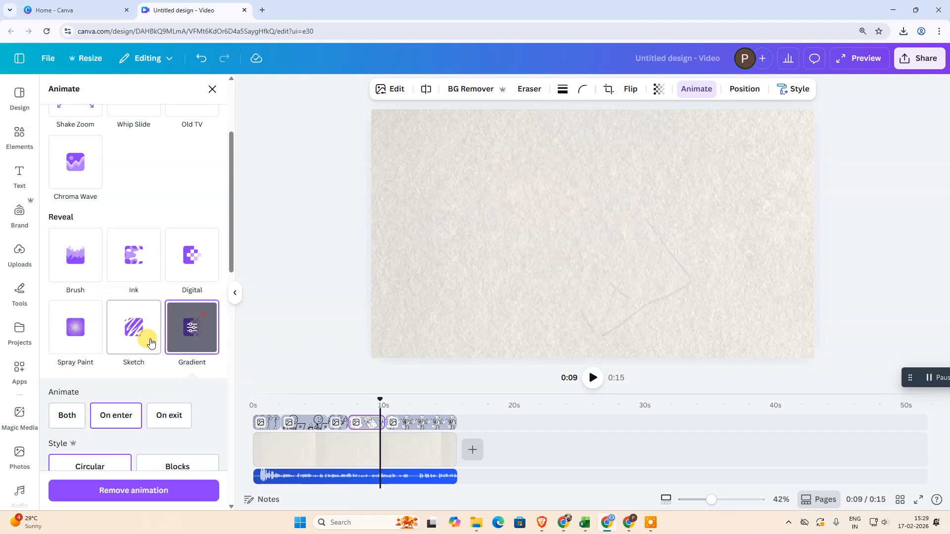
pyautogui.scroll(-5, 151, 342)
pyautogui.click(198, 406)
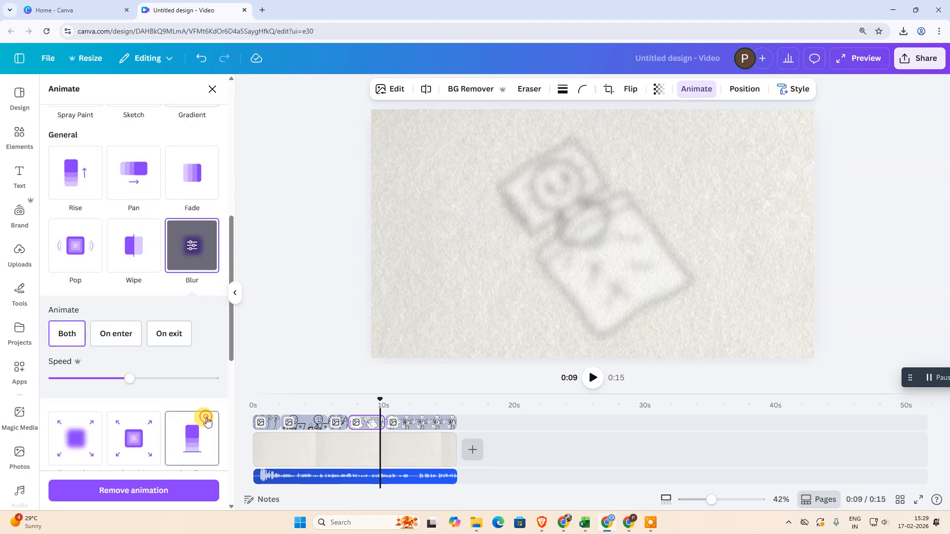
# Apply the Baseline animation to the figure lying in bed and set it to play on exit
pyautogui.scroll(-3, 142, 401)
pyautogui.click(190, 341)
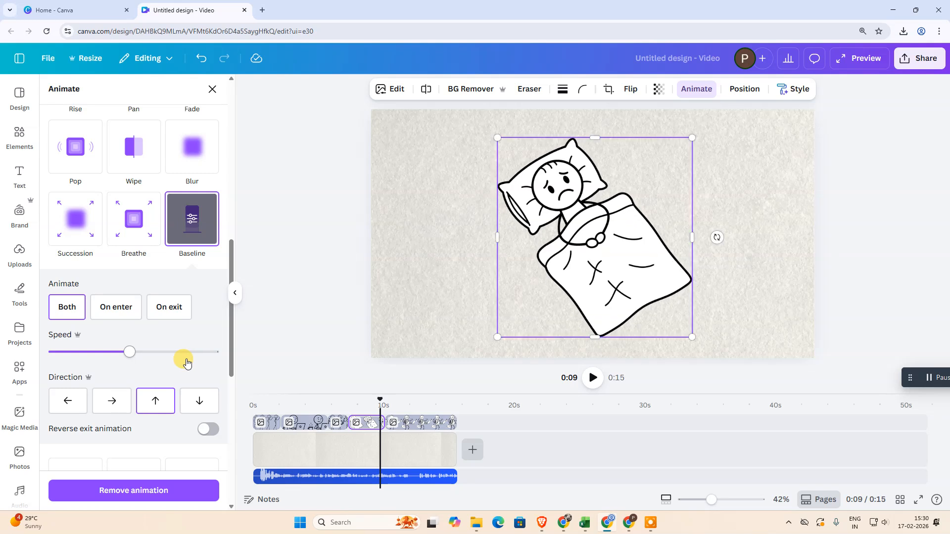
pyautogui.click(112, 311)
pyautogui.click(160, 307)
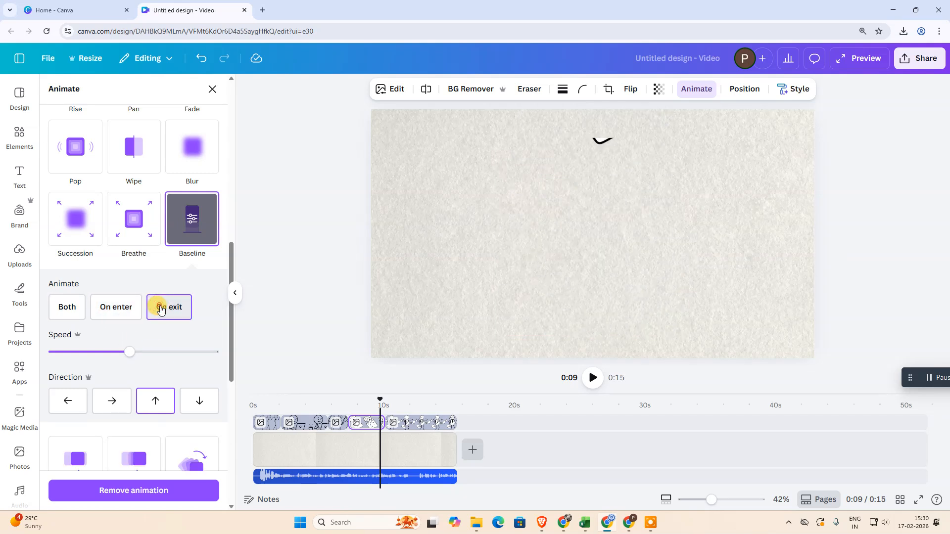
# Replace the bed figure's Baseline animation with Photo Rise at a lower intensity, set to play on enter
pyautogui.click(86, 309)
pyautogui.click(110, 306)
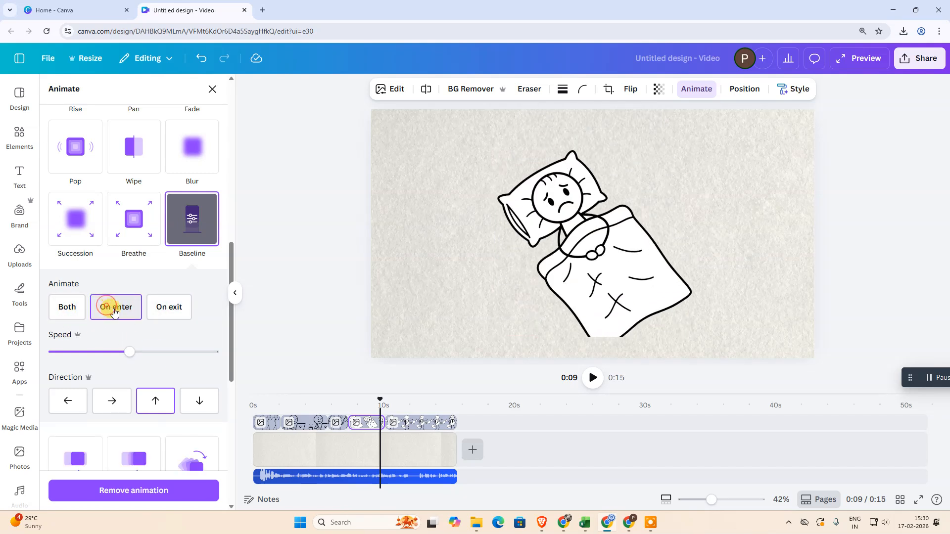
pyautogui.scroll(-1, 180, 395)
pyautogui.scroll(-5, 180, 394)
pyautogui.click(123, 332)
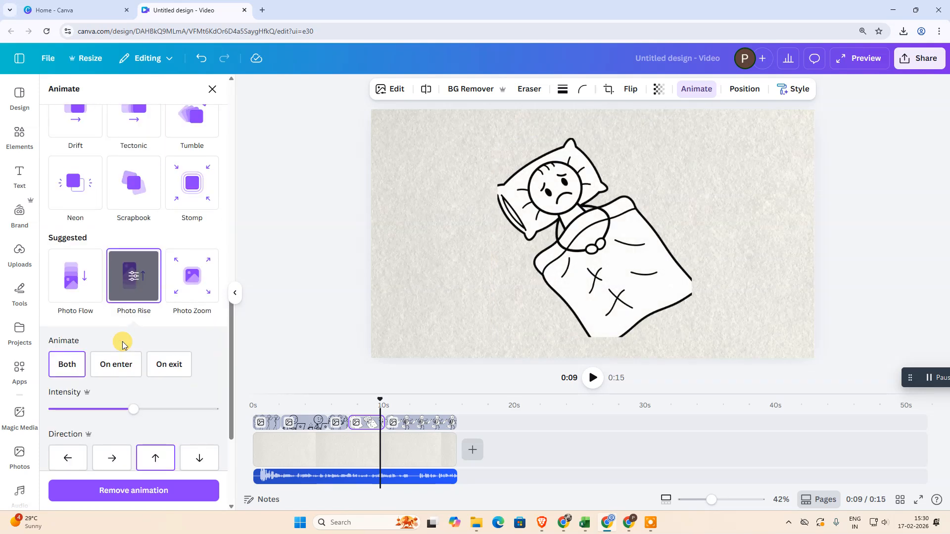
pyautogui.moveTo(133, 409); pyautogui.dragTo(106, 409)
pyautogui.click(123, 365)
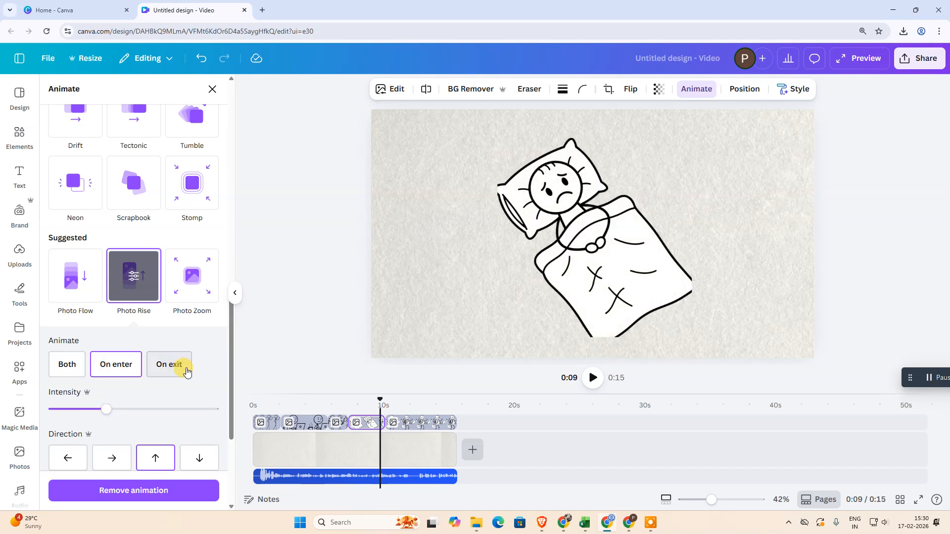
# Add the clockwise Rotate effect to the figure lying in bed and deselect the figure
pyautogui.scroll(-4, 181, 356)
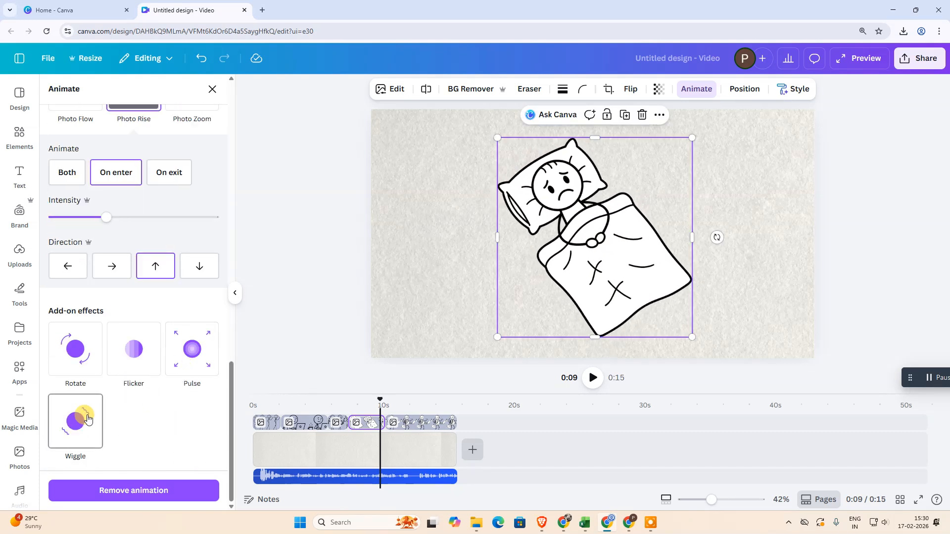
pyautogui.click(75, 350)
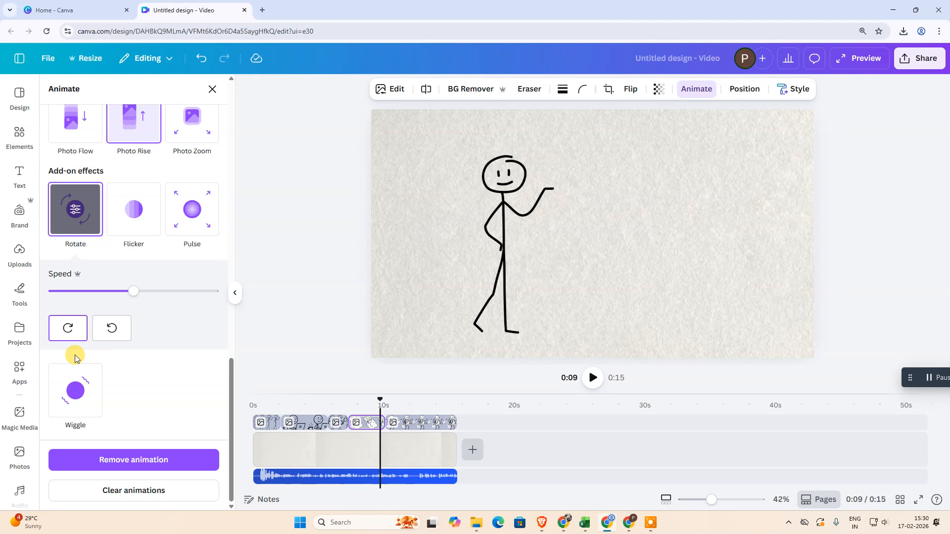
pyautogui.click(69, 329)
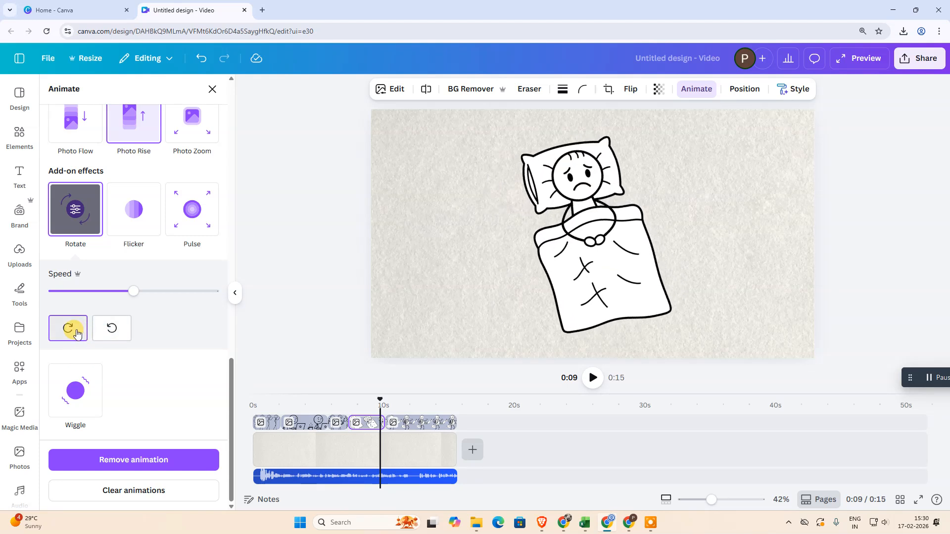
pyautogui.click(297, 195)
# Play the video from about 6.8 s through the bed figure's clip and pause in the following clip
pyautogui.moveTo(382, 394); pyautogui.dragTo(341, 404)
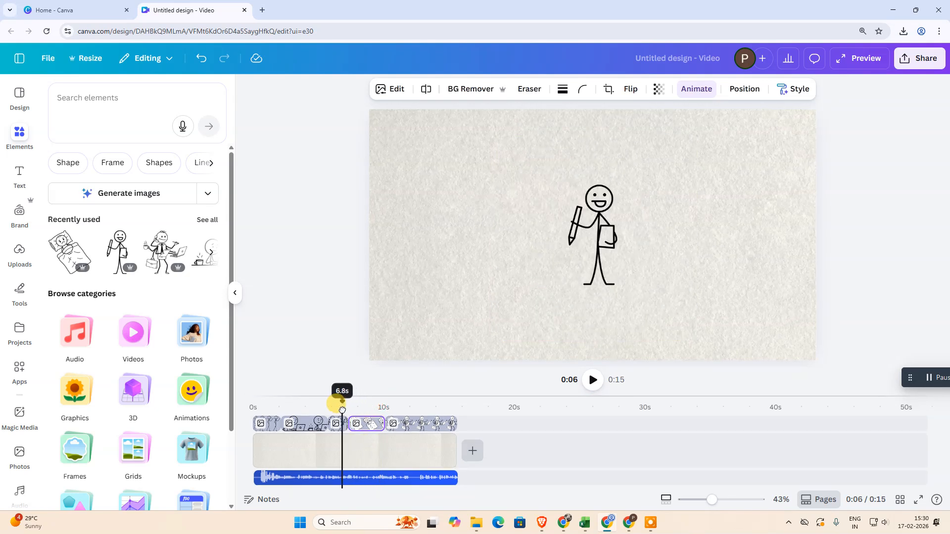
pyautogui.click(592, 381)
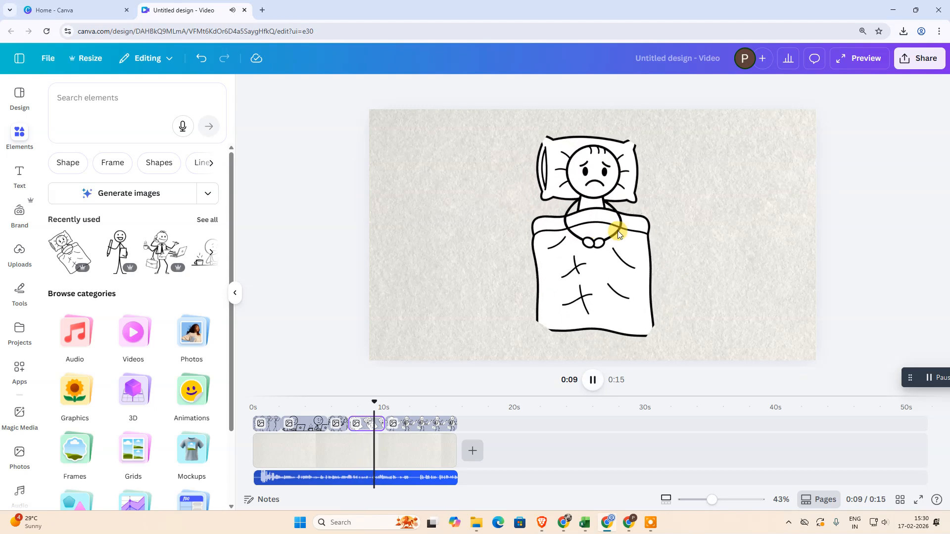
pyautogui.click(592, 380)
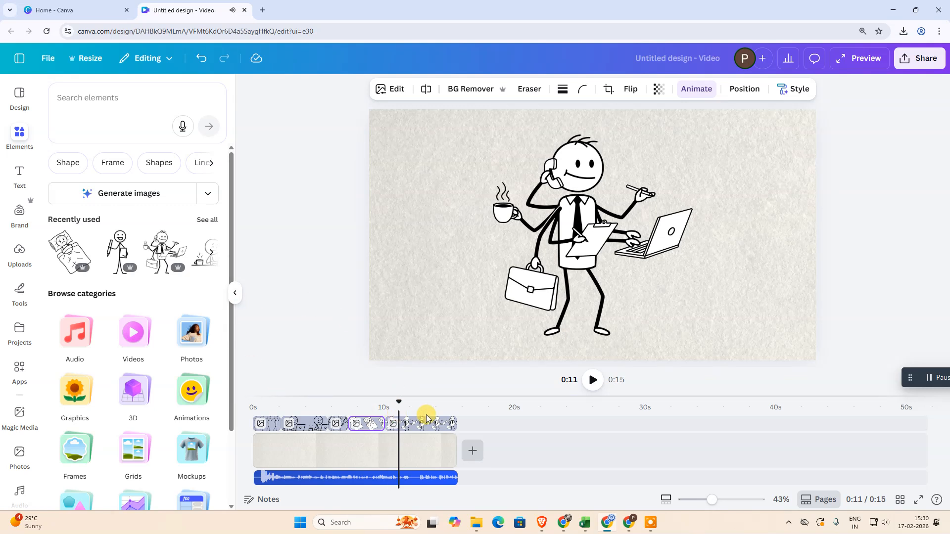
# Select the clip of the figure at the laptop, enlarge the figure to nearly fill the canvas and centre it
pyautogui.moveTo(396, 401)
pyautogui.mouseDown()
pyautogui.moveTo(261, 403)
pyautogui.moveTo(287, 404)
pyautogui.mouseUp()
pyautogui.click(303, 428)
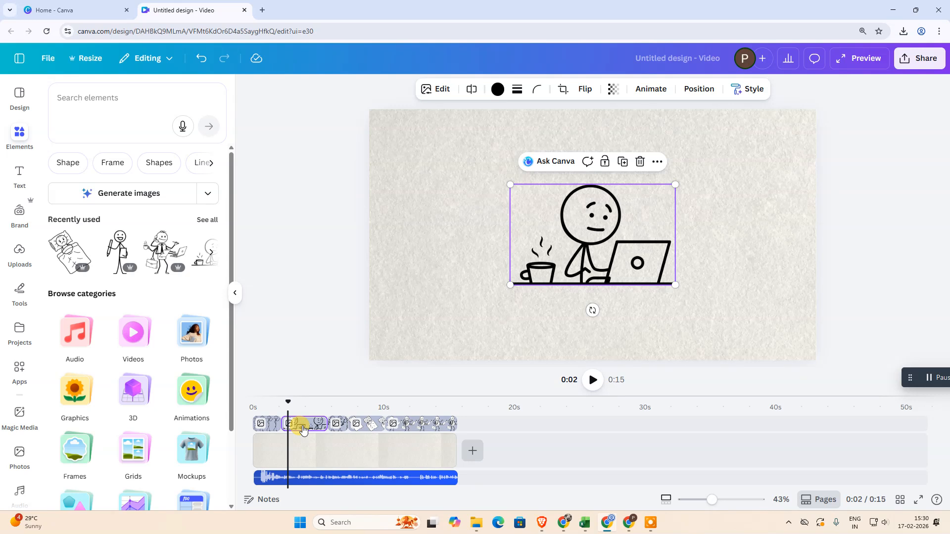
pyautogui.moveTo(506, 186); pyautogui.dragTo(430, 136)
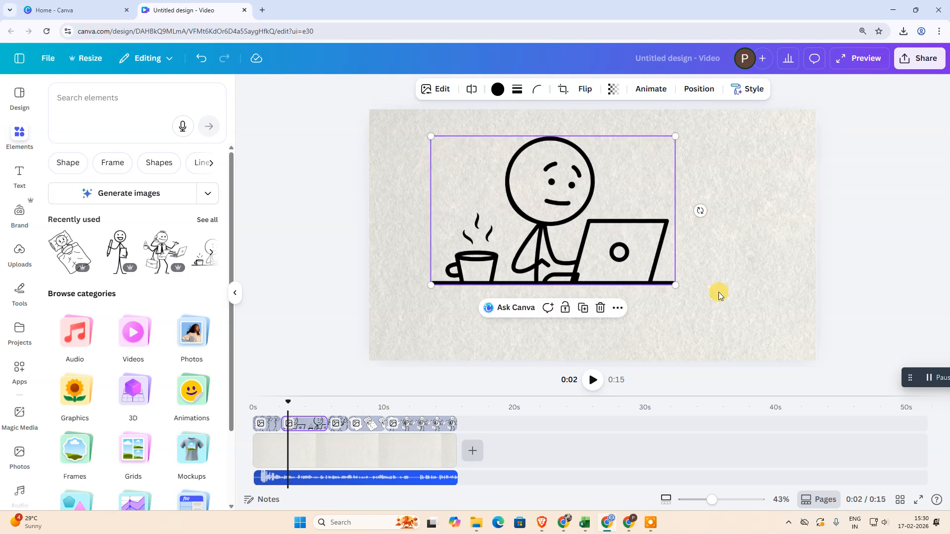
pyautogui.moveTo(676, 286); pyautogui.dragTo(783, 350)
pyautogui.moveTo(704, 275); pyautogui.dragTo(696, 270)
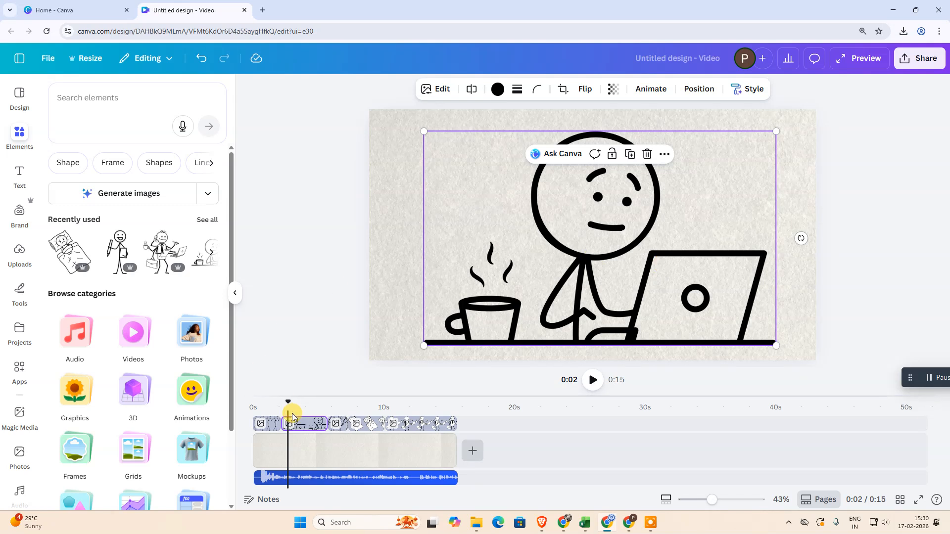
# Move the playhead to about 3 s, search the elements for "mobiel figure stick" and show all graphics results
pyautogui.moveTo(289, 402); pyautogui.dragTo(300, 402)
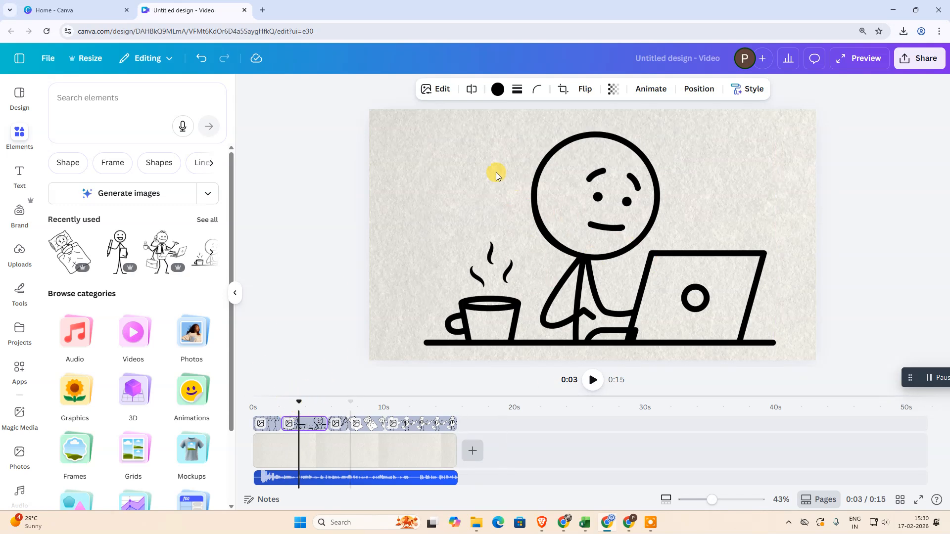
pyautogui.click(104, 100)
pyautogui.write('mobiel')
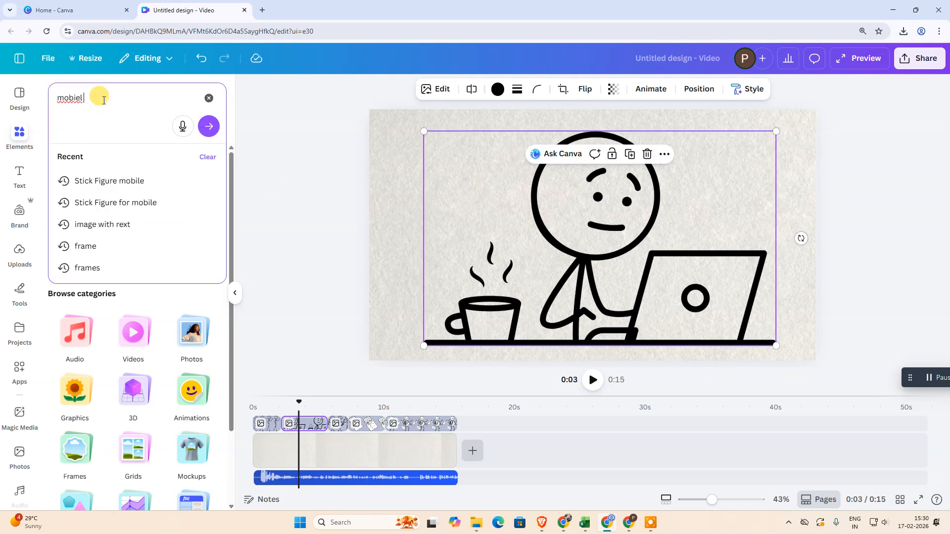
pyautogui.write(' figure')
pyautogui.press('Return')
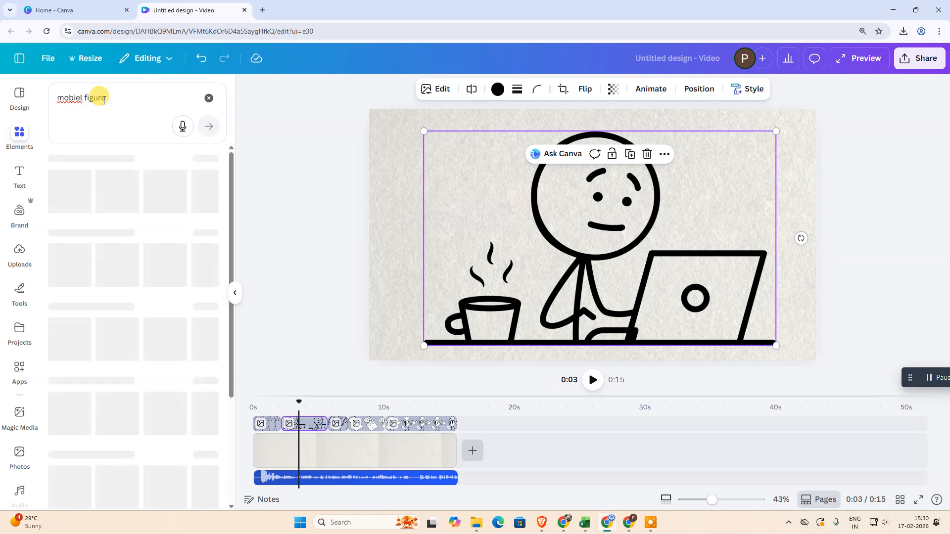
pyautogui.click(129, 90)
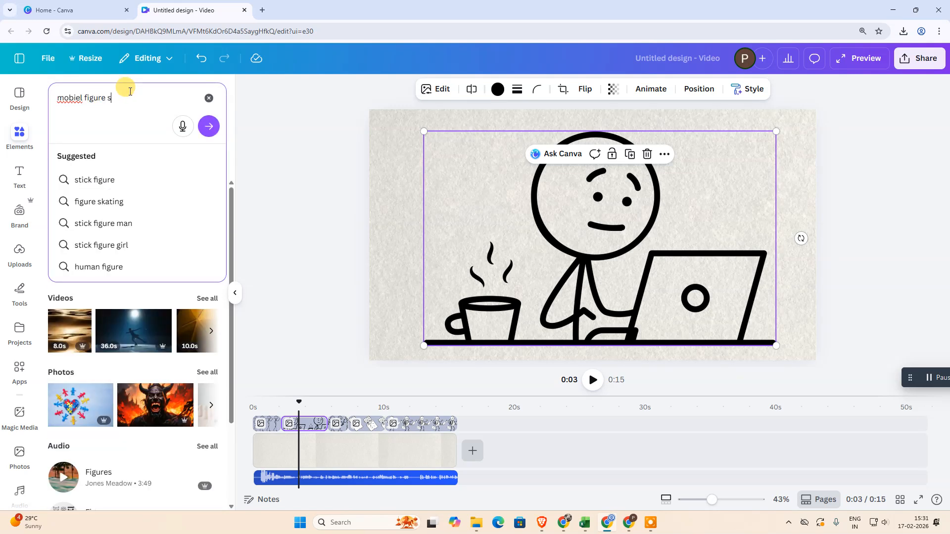
pyautogui.write('stick')
pyautogui.press('Return')
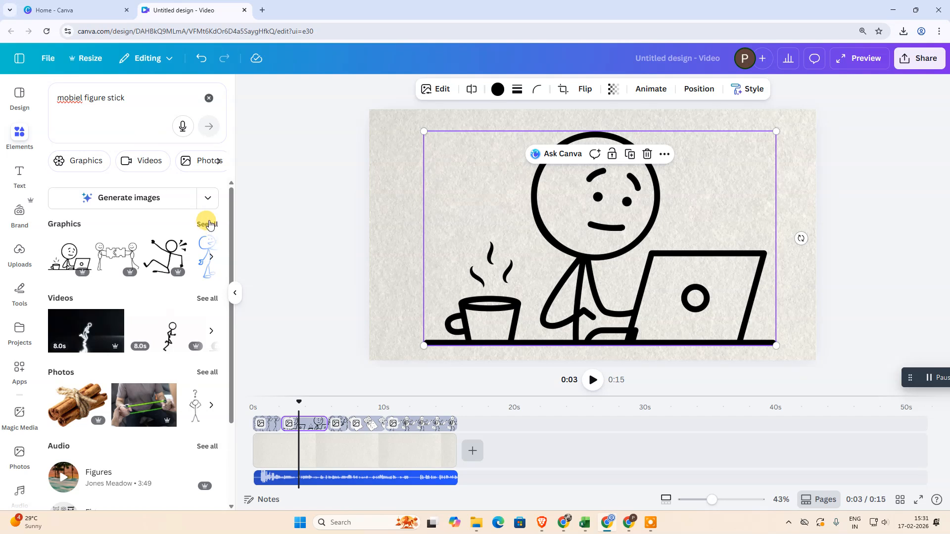
pyautogui.click(208, 224)
# Search the graphics for "mobile stick figure" and look through the results for a figure with a phone
pyautogui.click(110, 91)
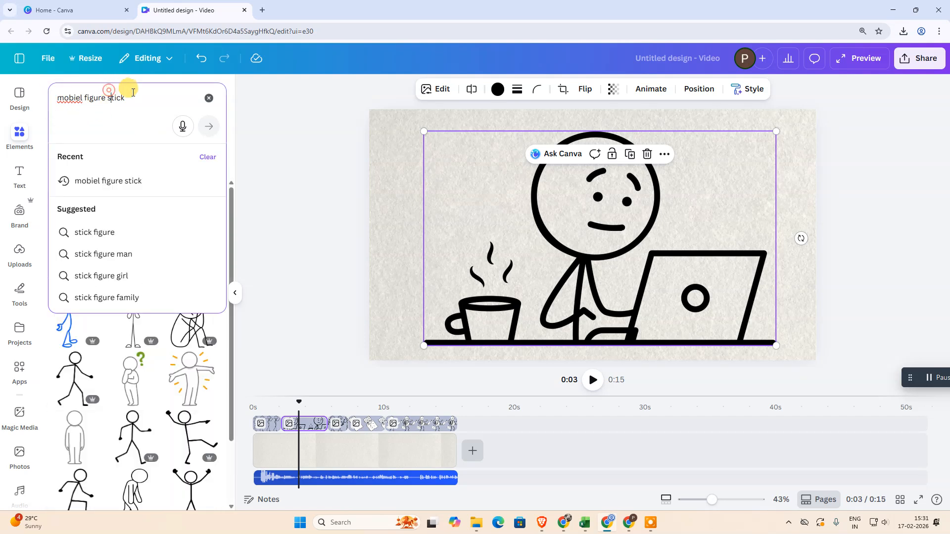
pyautogui.moveTo(140, 96); pyautogui.dragTo(1, 96)
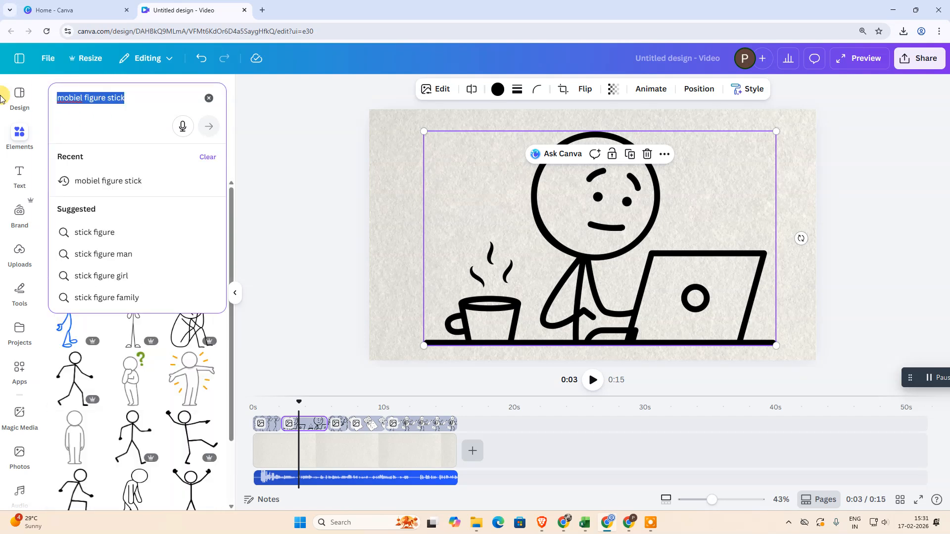
pyautogui.write('mobile s')
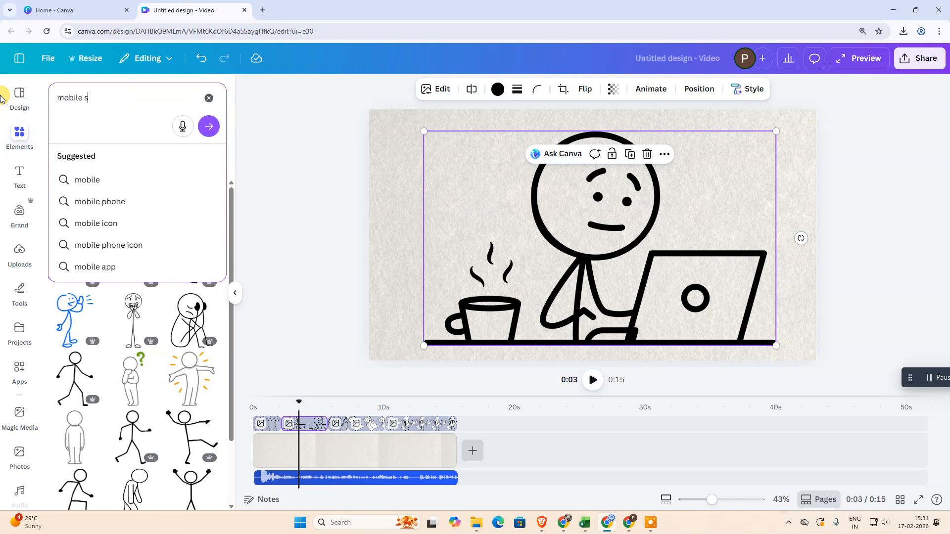
pyautogui.write('tick gifure')
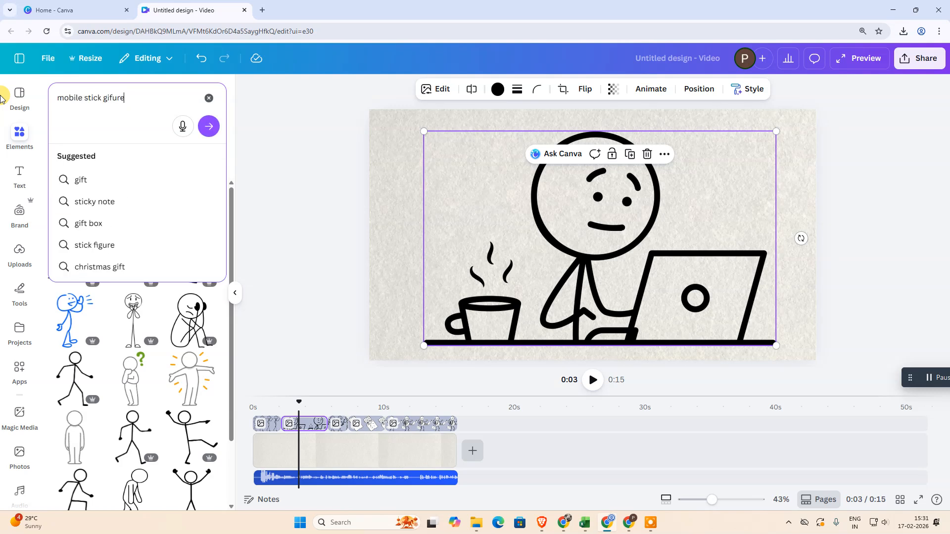
pyautogui.press('BackSpace')
pyautogui.press('BackSpace')
pyautogui.press('BackSpace')
pyautogui.press('BackSpace')
pyautogui.press('BackSpace')
pyautogui.press('BackSpace')
pyautogui.write('fig')
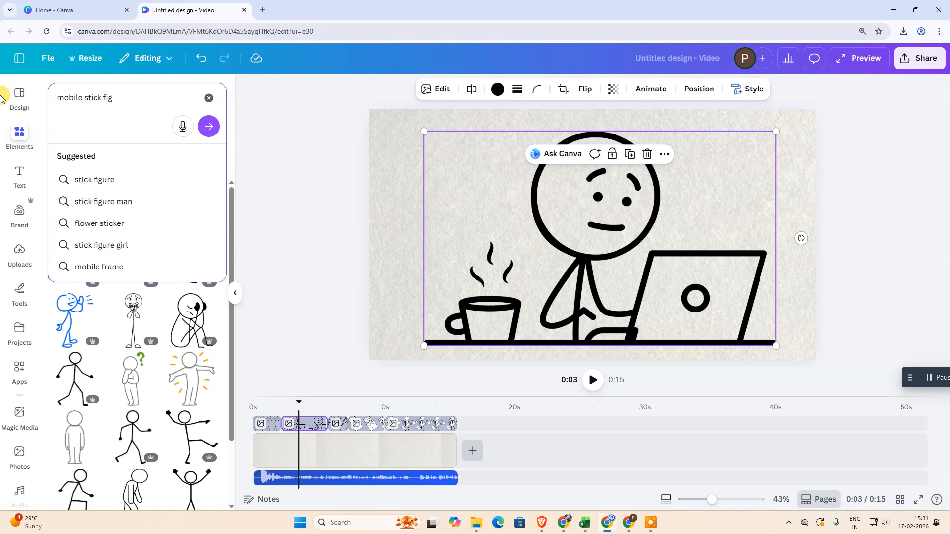
pyautogui.press('Return')
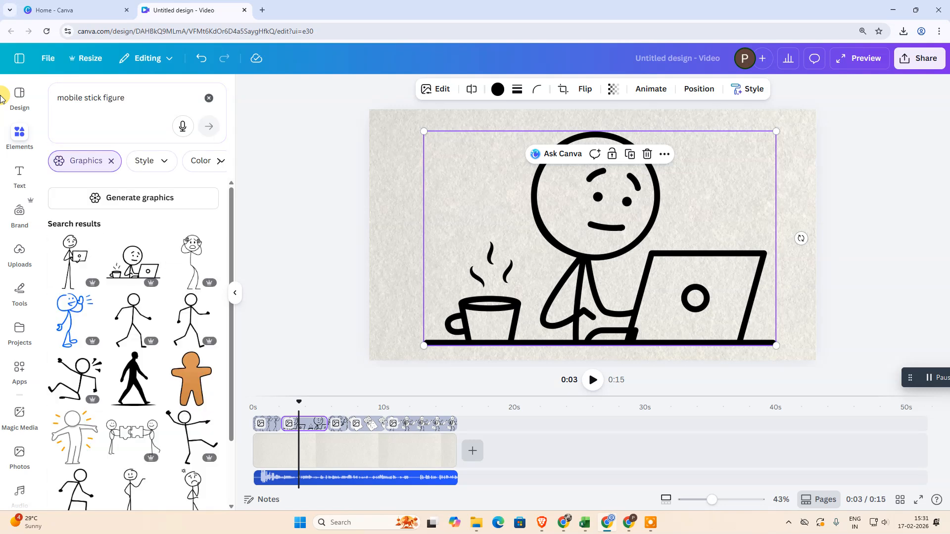
pyautogui.scroll(-3, 143, 277)
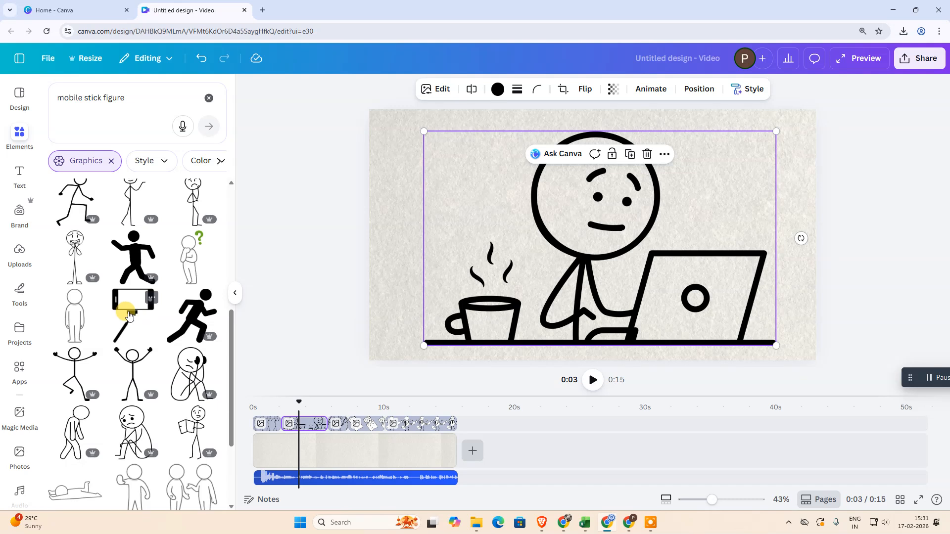
pyautogui.scroll(-3, 129, 314)
pyautogui.scroll(-7, 130, 312)
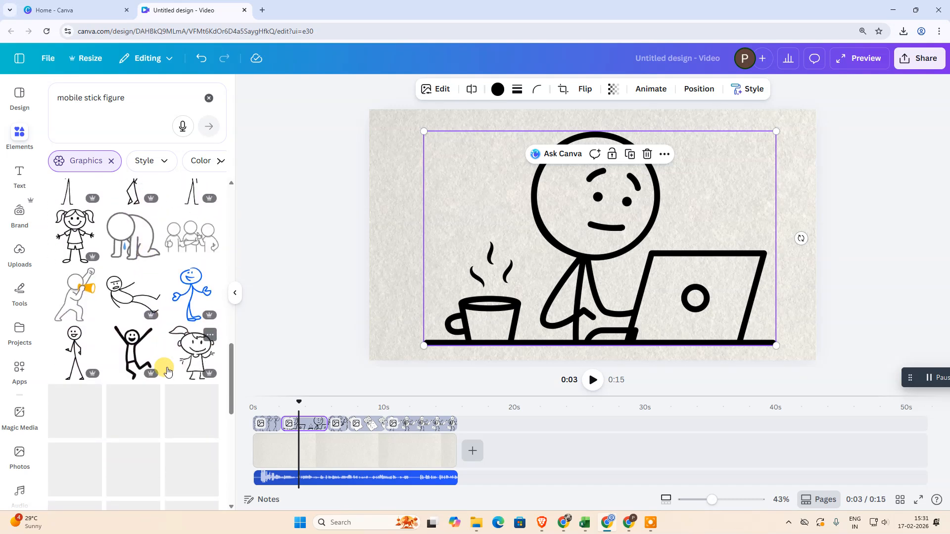
pyautogui.scroll(-3, 121, 364)
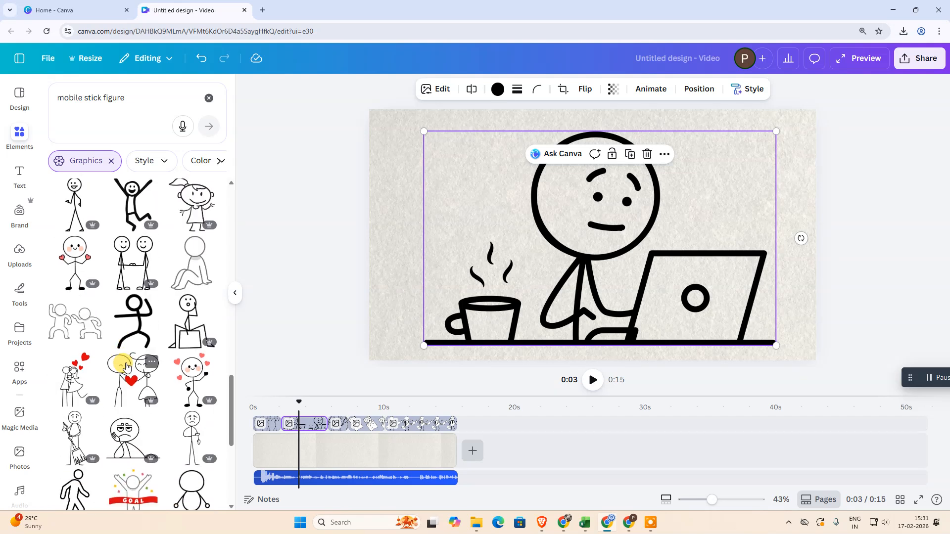
# Reword the graphics search as "stick figure mobile" and look through the results
pyautogui.doubleClick(82, 96)
pyautogui.hotkey('ctrl', 'z')
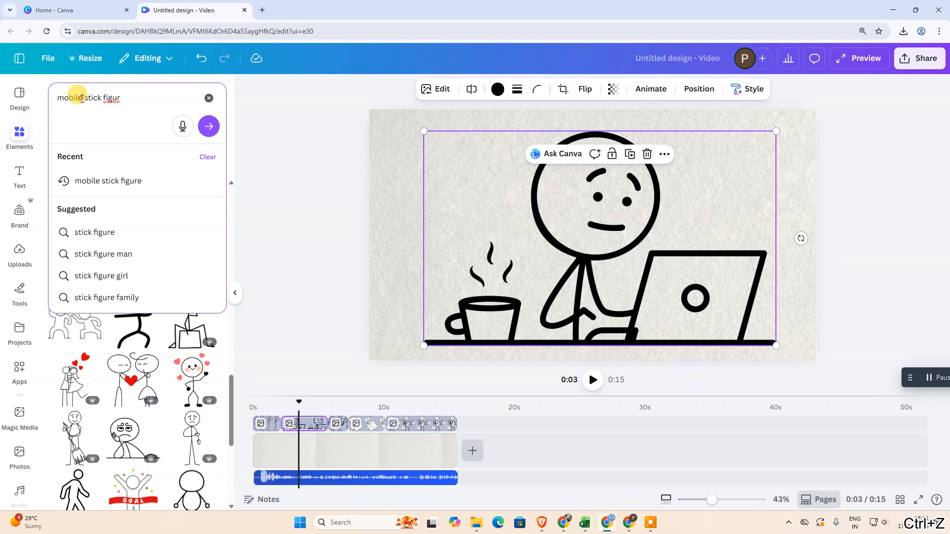
pyautogui.moveTo(82, 97); pyautogui.dragTo(40, 98)
pyautogui.hotkey('ctrl', 'y')
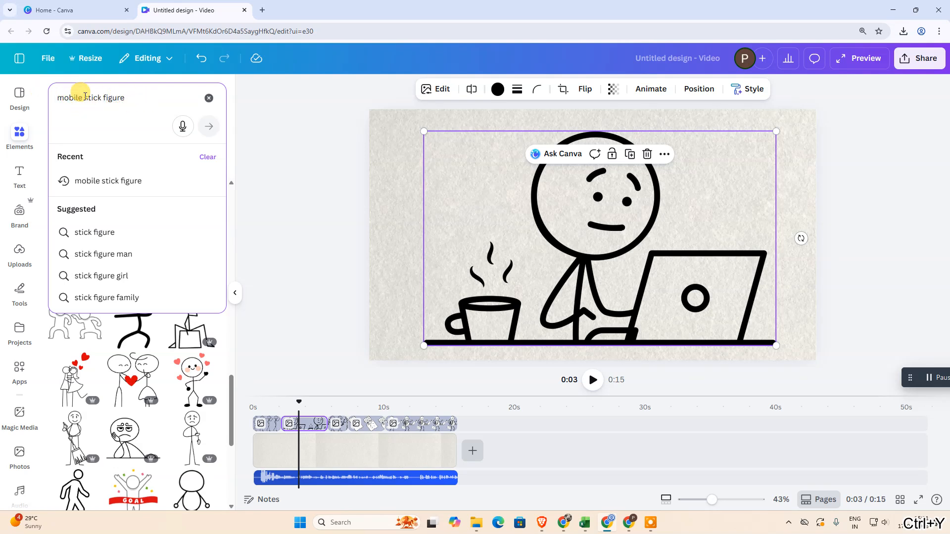
pyautogui.hotkey('ctrl', 'y')
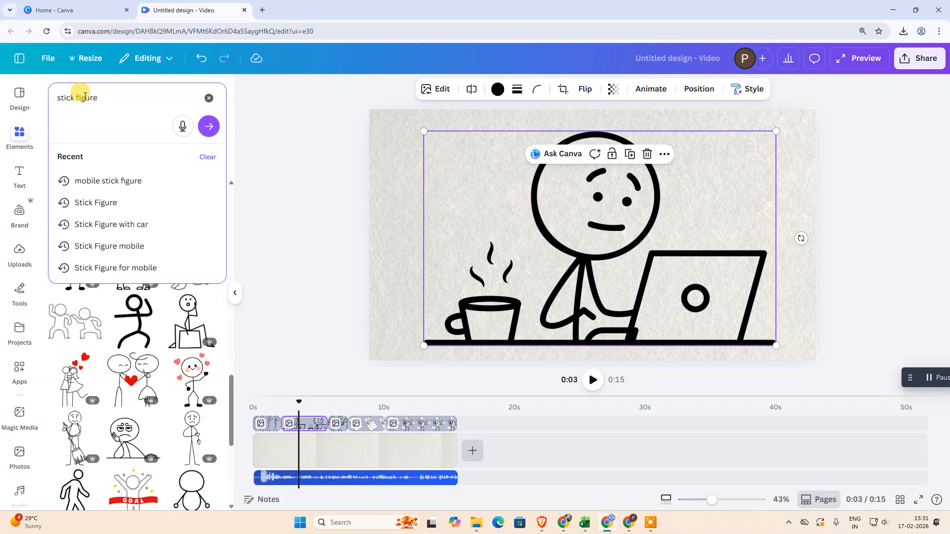
pyautogui.write('mob')
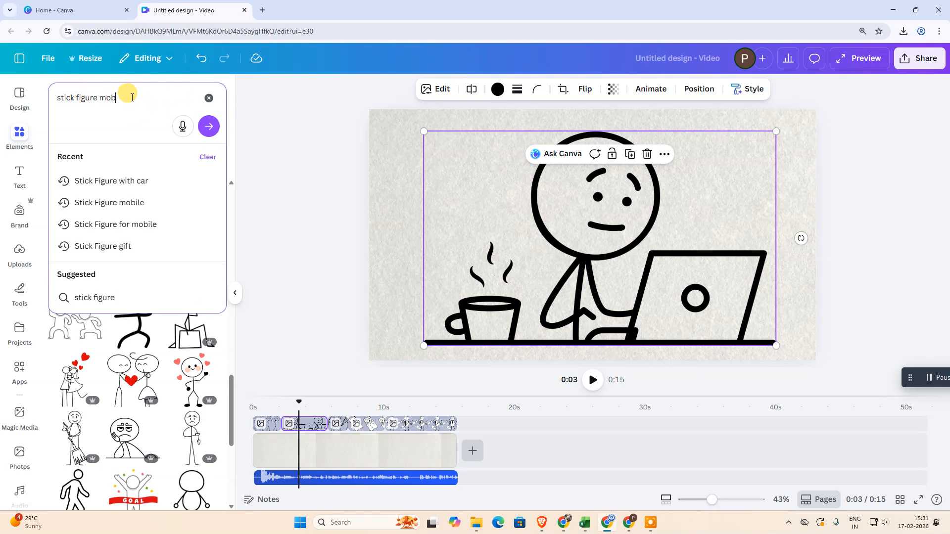
pyautogui.write('ile')
pyautogui.press('Return')
pyautogui.scroll(-6, 141, 293)
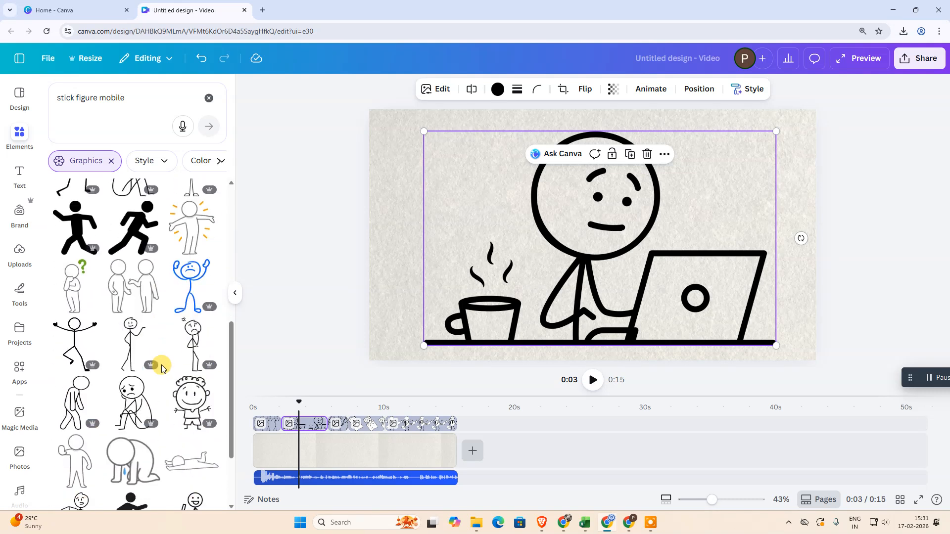
pyautogui.scroll(-4, 163, 368)
pyautogui.scroll(3, 148, 384)
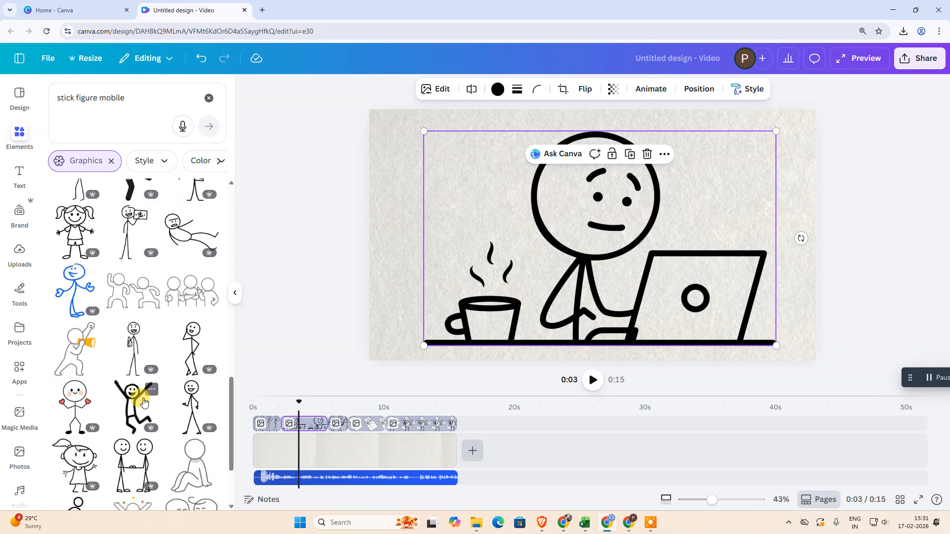
# Search the graphics for "dollor mobile"
pyautogui.moveTo(95, 98); pyautogui.dragTo(46, 98)
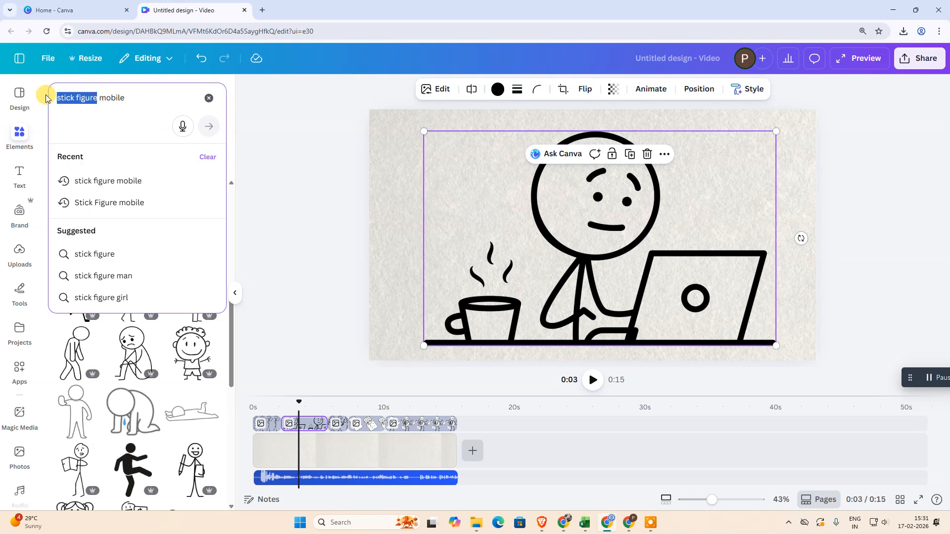
pyautogui.write('dollor')
pyautogui.press('Return')
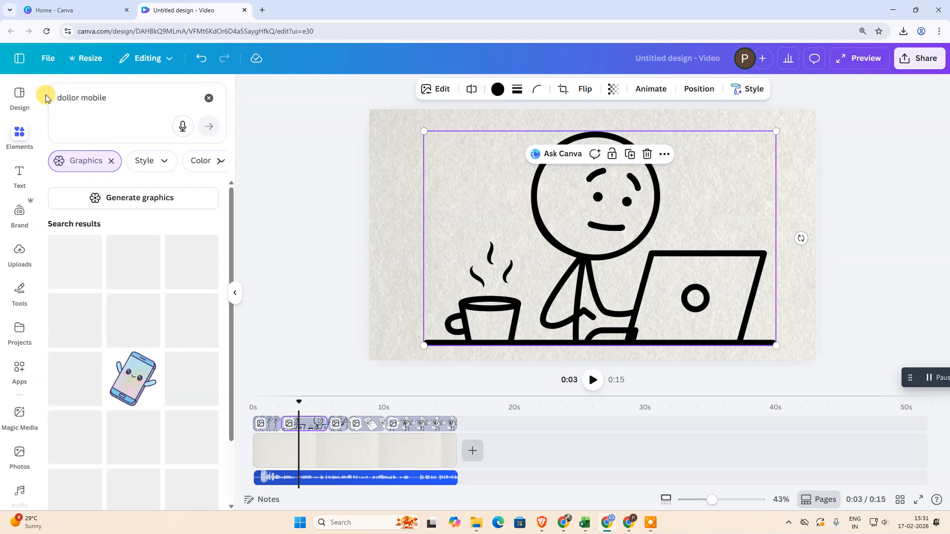
# Undo the search rewording back to "stick figure mobile" and the last move of the laptop figure
pyautogui.hotkey('ctrl', 'z')
pyautogui.click(94, 98)
pyautogui.hotkey('ctrl', 'z')
pyautogui.hotkey('ctrl', 'z')
pyautogui.hotkey('ctrl', 'z')
pyautogui.hotkey('ctrl', 'z')
pyautogui.hotkey('ctrl', 'z')
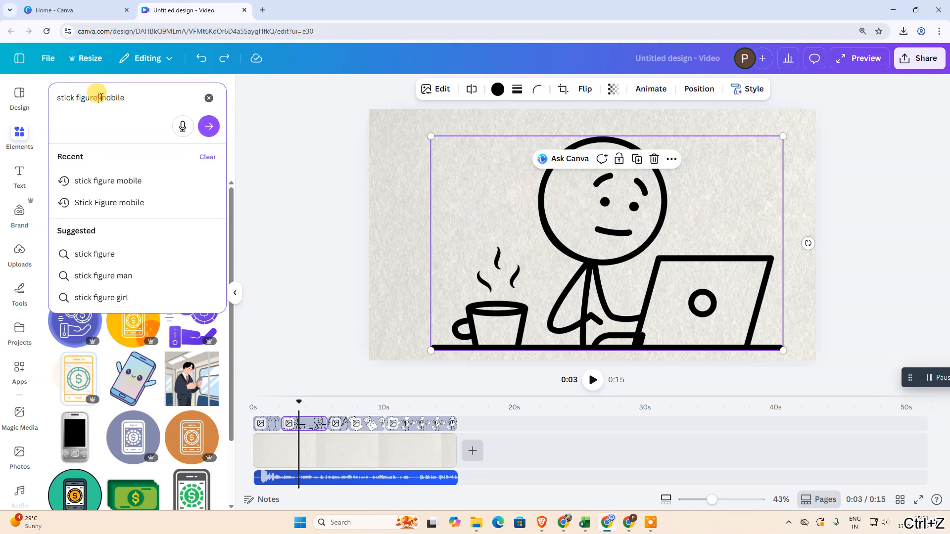
# Search the graphics for "stick figure dollar" and add the shaded dollar sign sketch to the laptop figure scene
pyautogui.doubleClick(100, 97)
pyautogui.write('dollar')
pyautogui.press('Return')
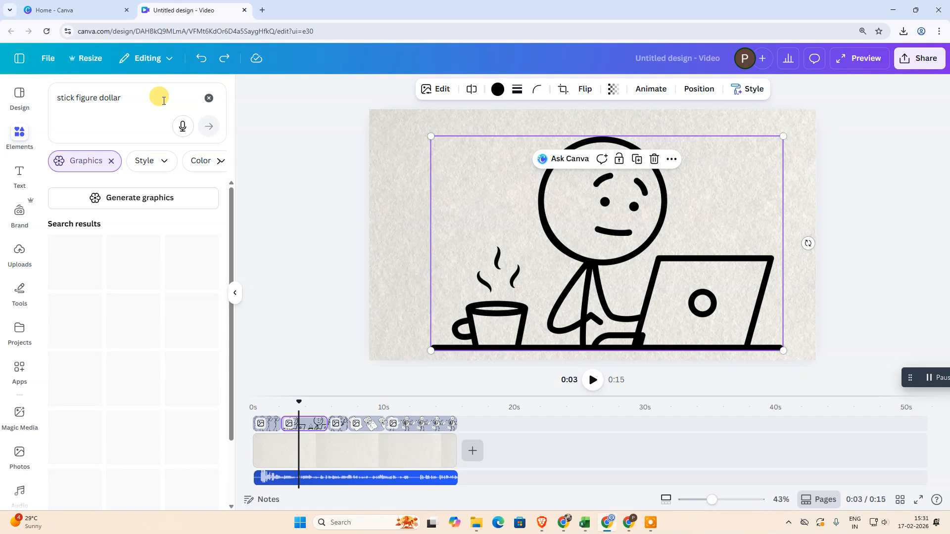
pyautogui.scroll(-1, 141, 324)
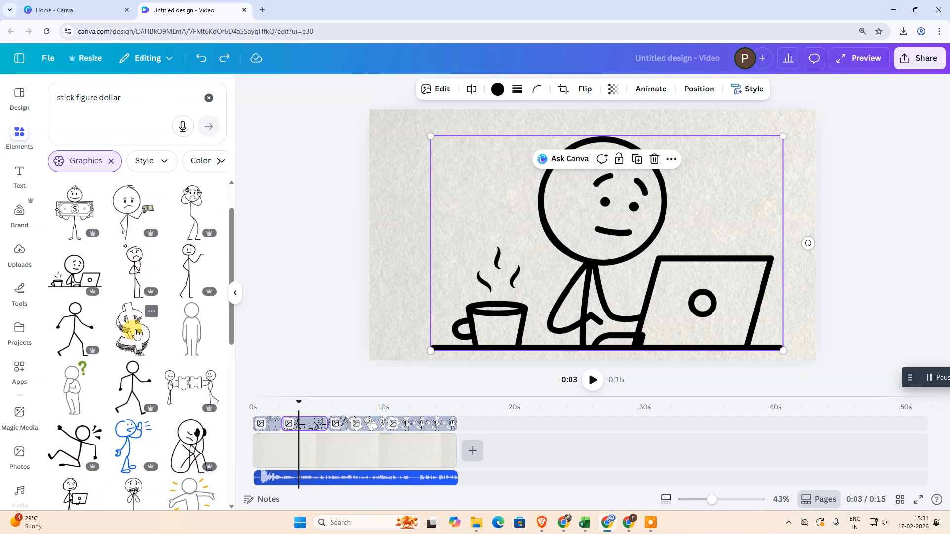
pyautogui.click(135, 330)
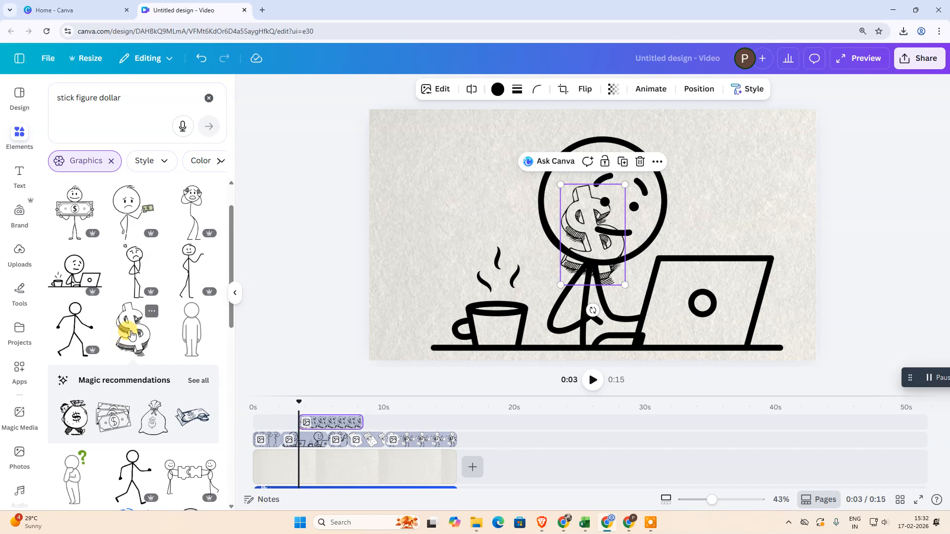
# Place the dollar sign clip beneath the laptop figure's clip, shorten it to 2.9 s, and trim its start to the playhead
pyautogui.moveTo(315, 421); pyautogui.dragTo(303, 438)
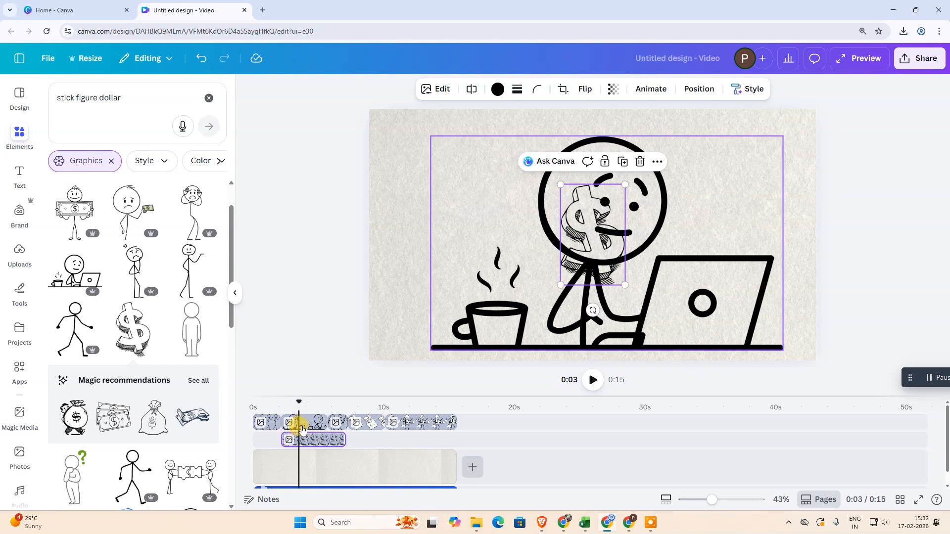
pyautogui.moveTo(344, 440); pyautogui.dragTo(319, 443)
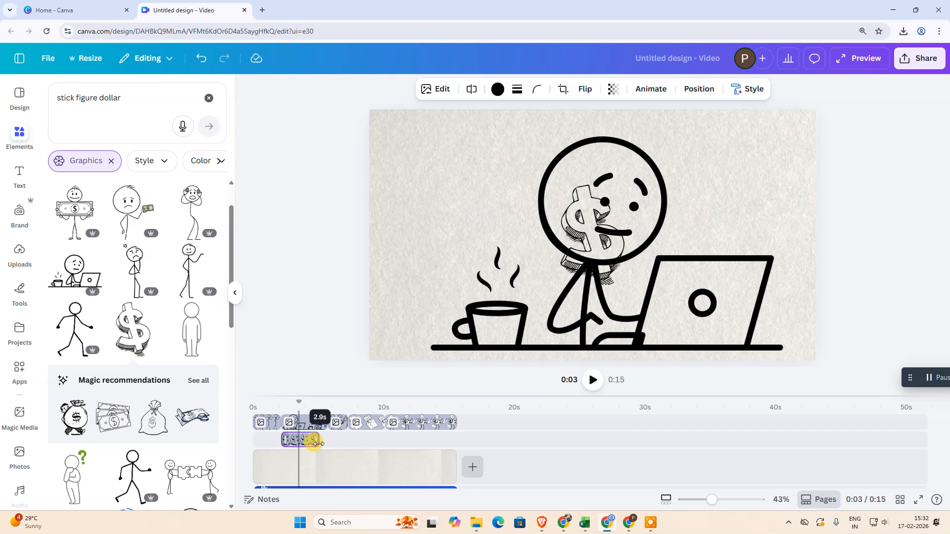
pyautogui.moveTo(282, 439); pyautogui.dragTo(299, 438)
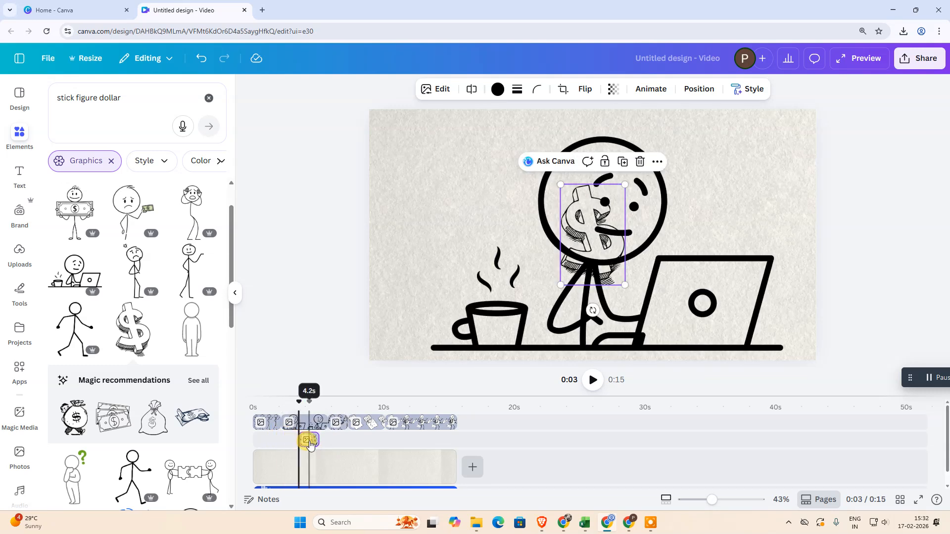
pyautogui.moveTo(299, 402); pyautogui.dragTo(306, 404)
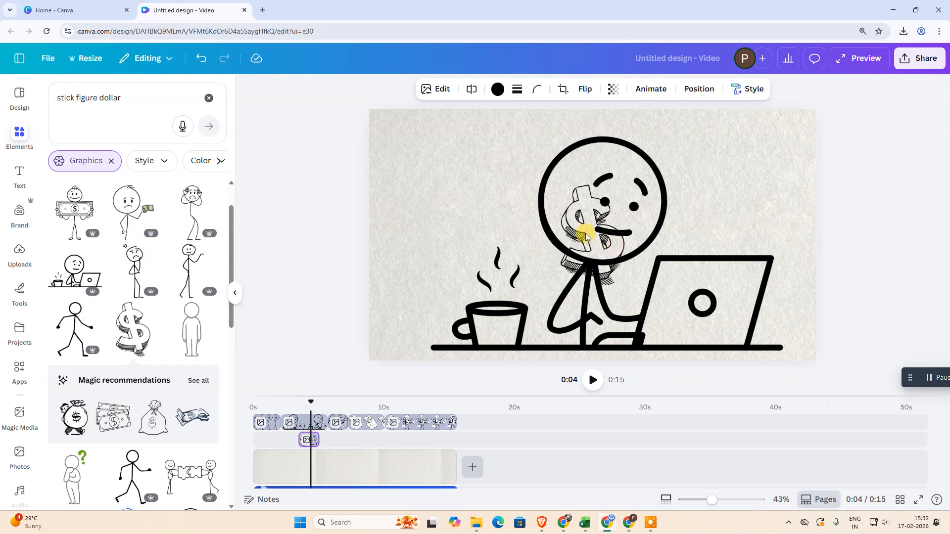
# Move the dollar sign to the empty area above the coffee cup, beside the figure's head
pyautogui.click(340, 399)
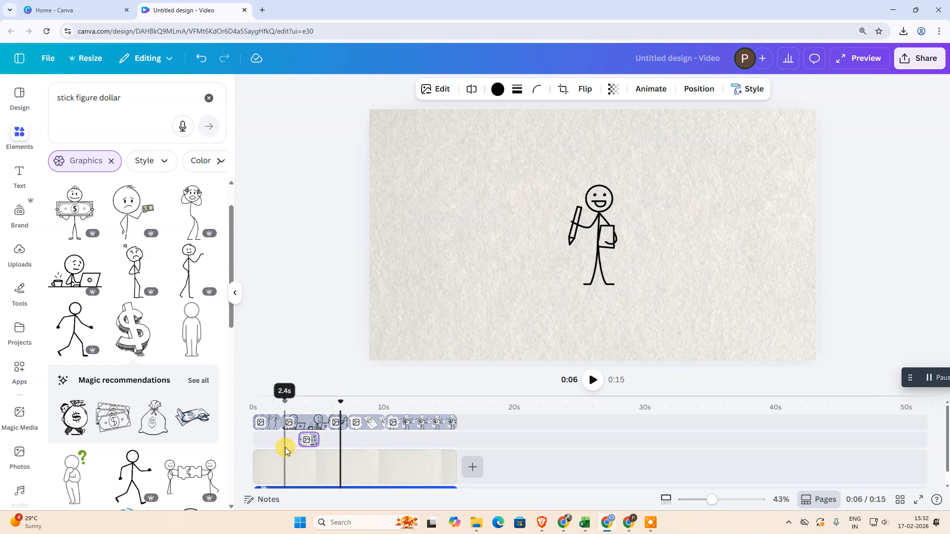
pyautogui.click(307, 442)
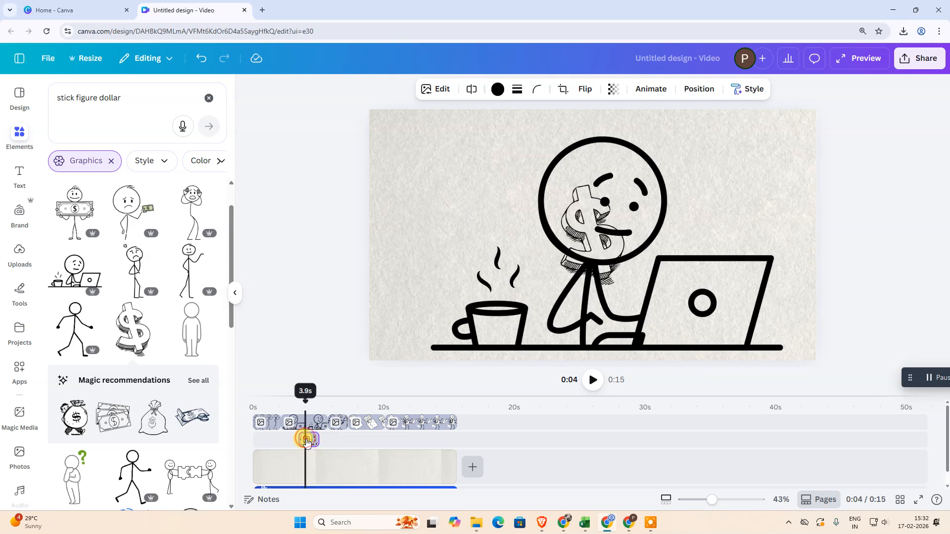
pyautogui.click(590, 232)
pyautogui.moveTo(592, 236); pyautogui.dragTo(463, 194)
pyautogui.moveTo(493, 243)
pyautogui.mouseDown()
pyautogui.moveTo(450, 186)
pyautogui.moveTo(470, 240)
pyautogui.moveTo(484, 225)
pyautogui.moveTo(496, 240)
pyautogui.mouseUp()
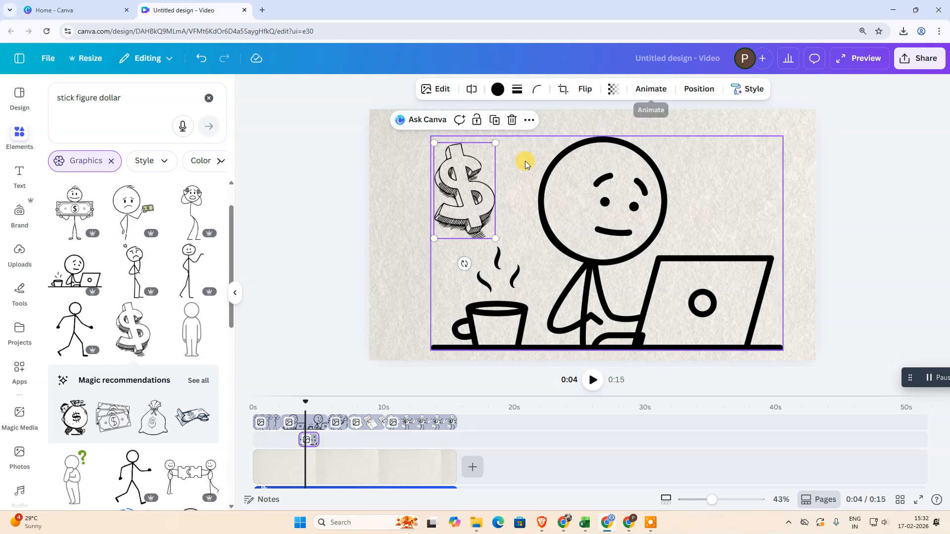
# Apply the Neon animation to the laptop figure
pyautogui.click(471, 179)
pyautogui.click(650, 89)
pyautogui.scroll(-4, 124, 316)
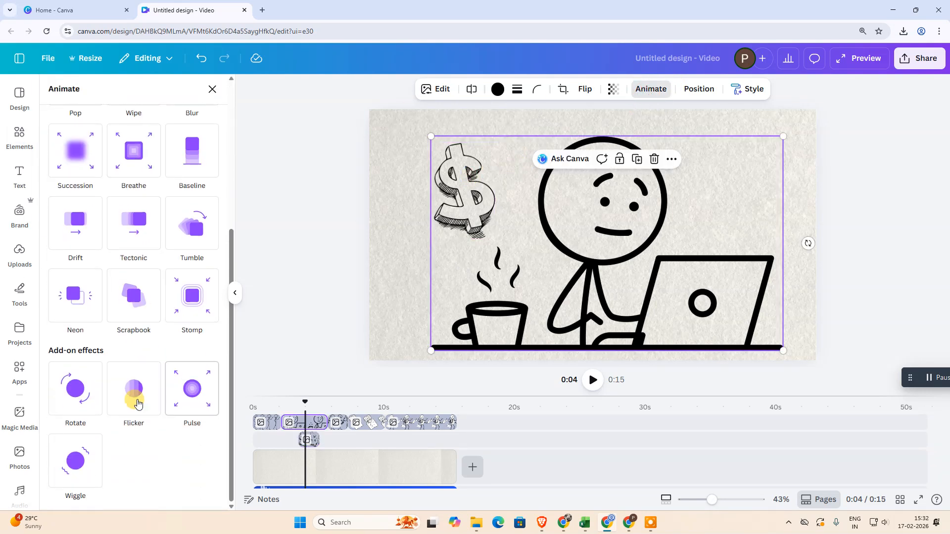
pyautogui.click(75, 316)
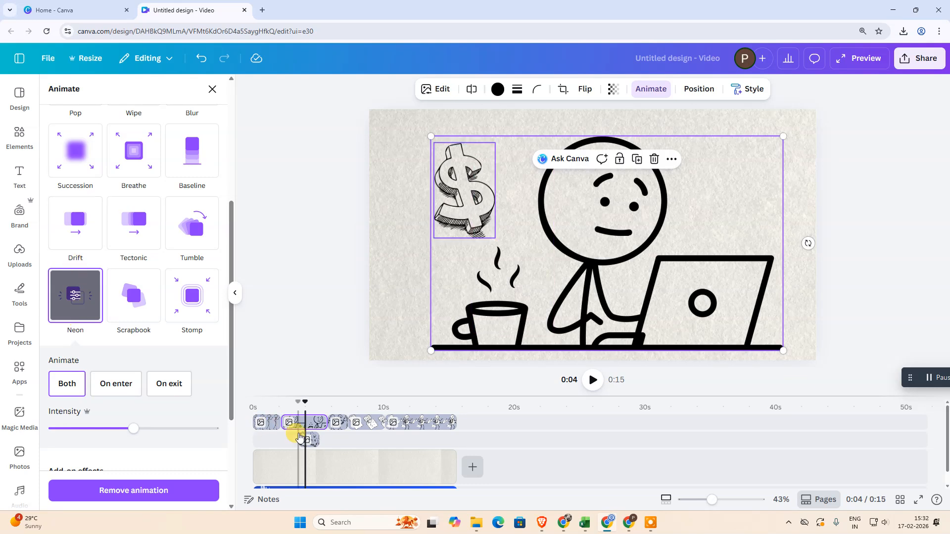
# Apply the Drift animation to the dollar sign
pyautogui.click(316, 441)
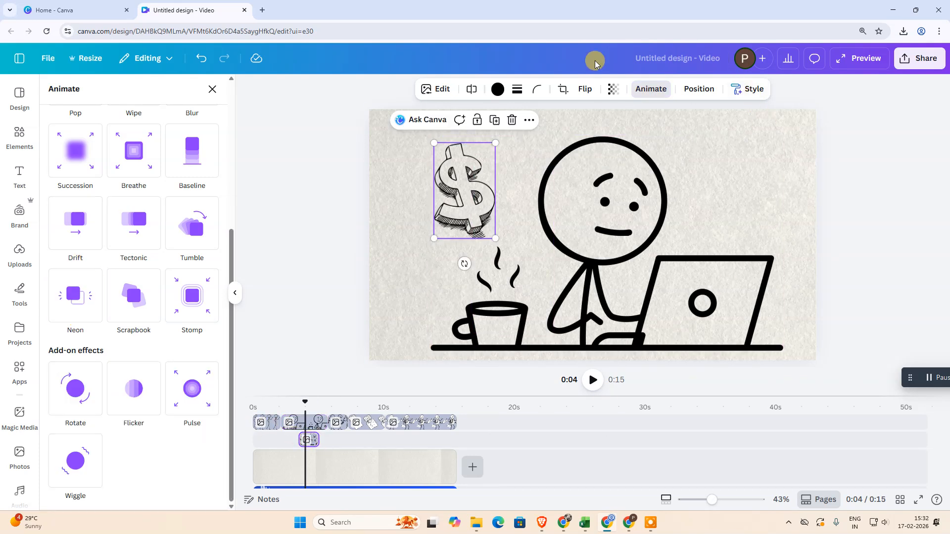
pyautogui.click(73, 282)
pyautogui.click(79, 234)
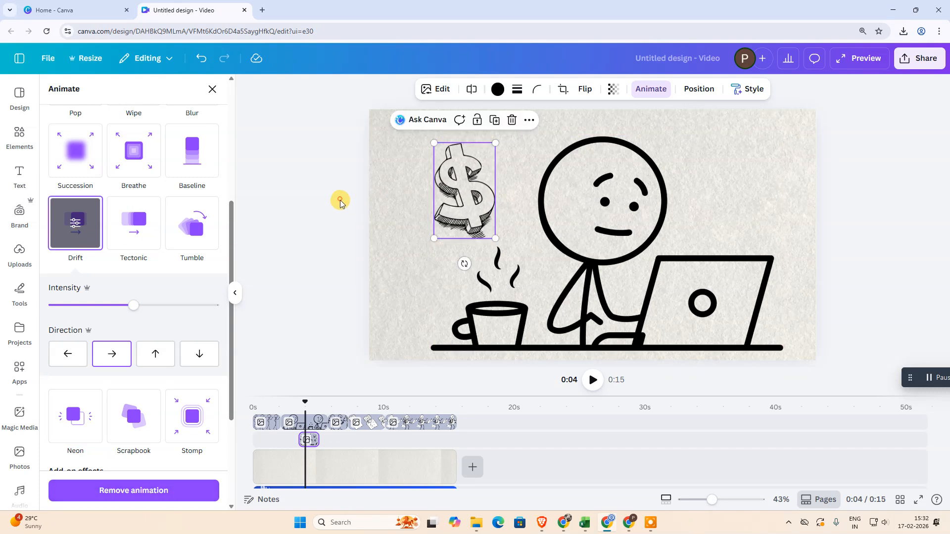
pyautogui.click(342, 199)
# Play the video from the start to check the figure clips against the narration
pyautogui.moveTo(304, 396); pyautogui.dragTo(266, 400)
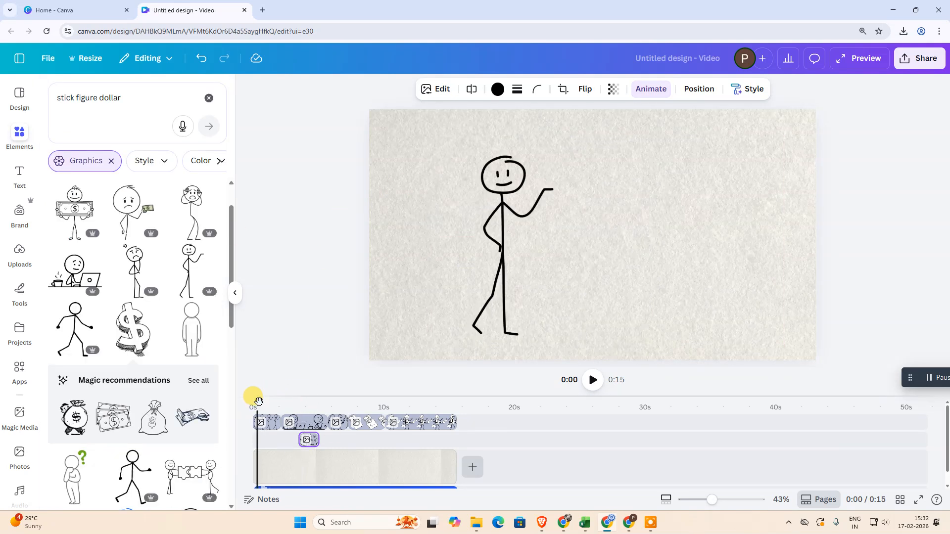
pyautogui.click(593, 381)
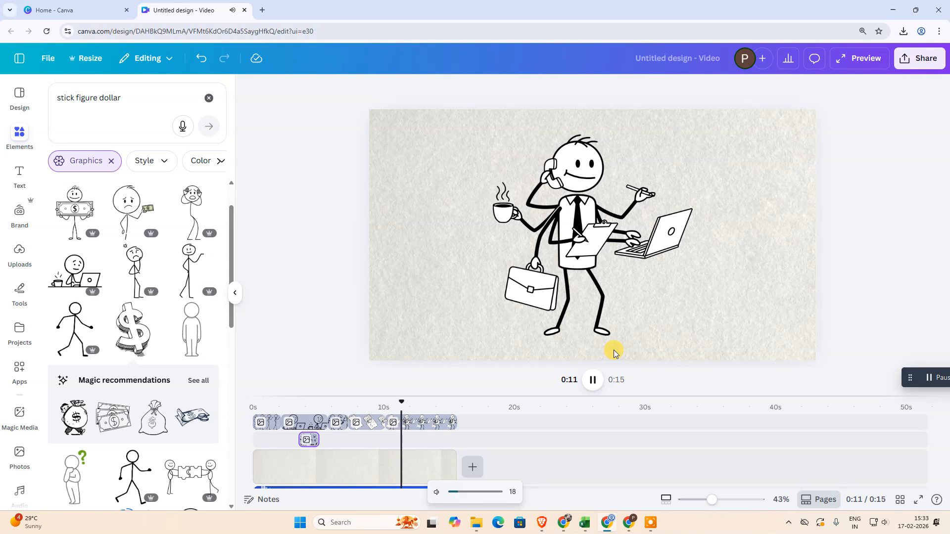
pyautogui.click(587, 383)
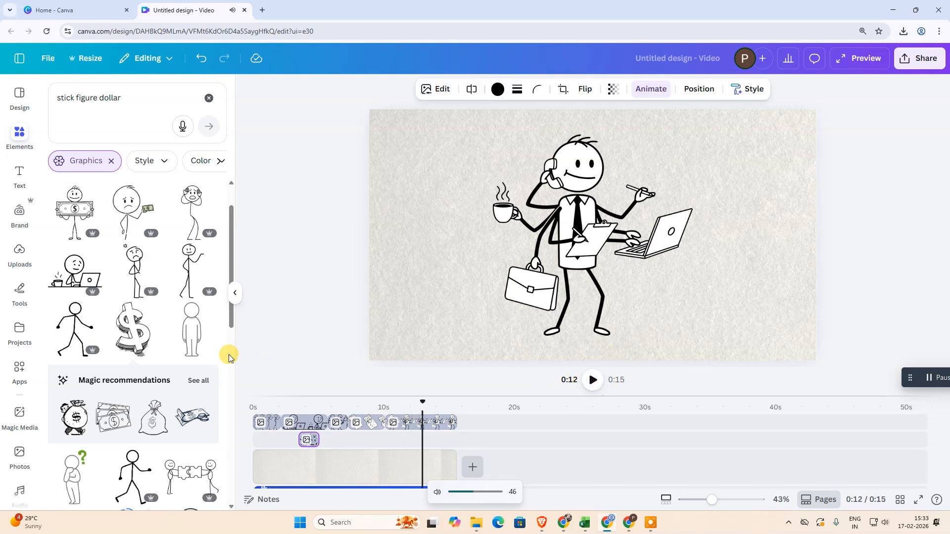
# Check the end of the paper background clip against the end of the voice recording
pyautogui.scroll(-1, 444, 464)
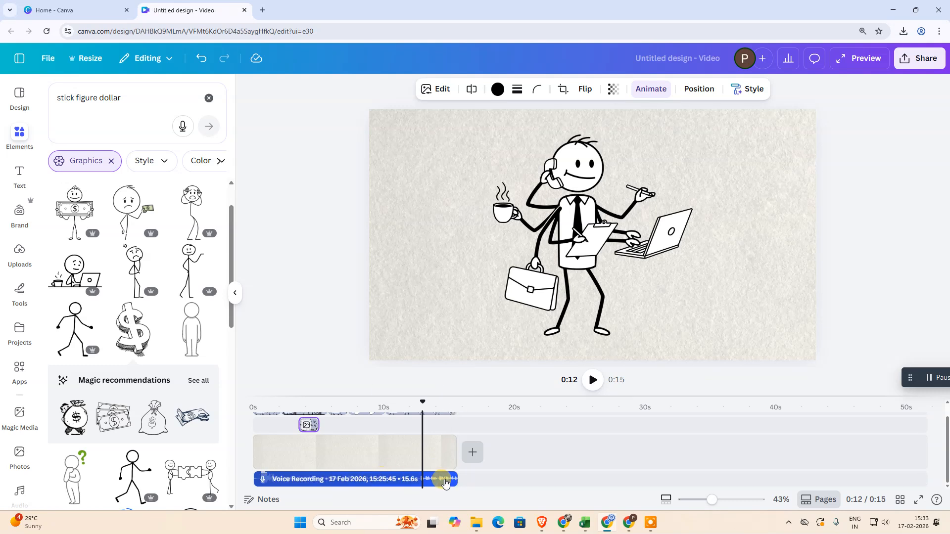
pyautogui.scroll(1, 456, 477)
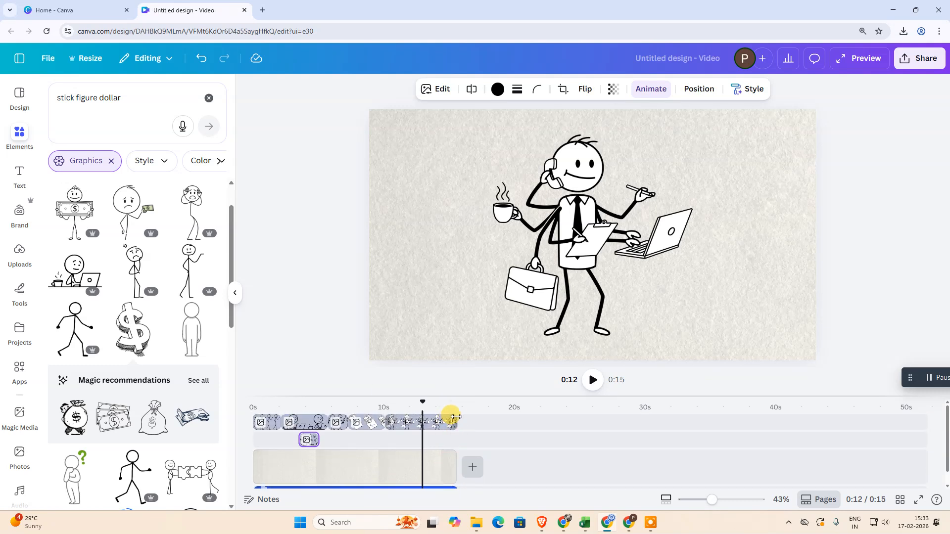
pyautogui.click(320, 469)
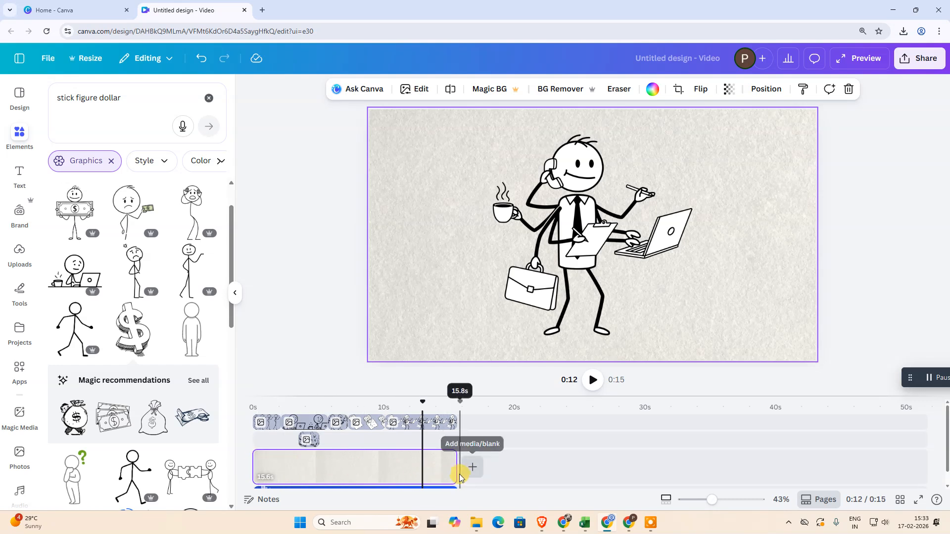
pyautogui.moveTo(450, 470)
pyautogui.mouseDown()
pyautogui.moveTo(336, 469)
pyautogui.moveTo(450, 472)
pyautogui.mouseUp()
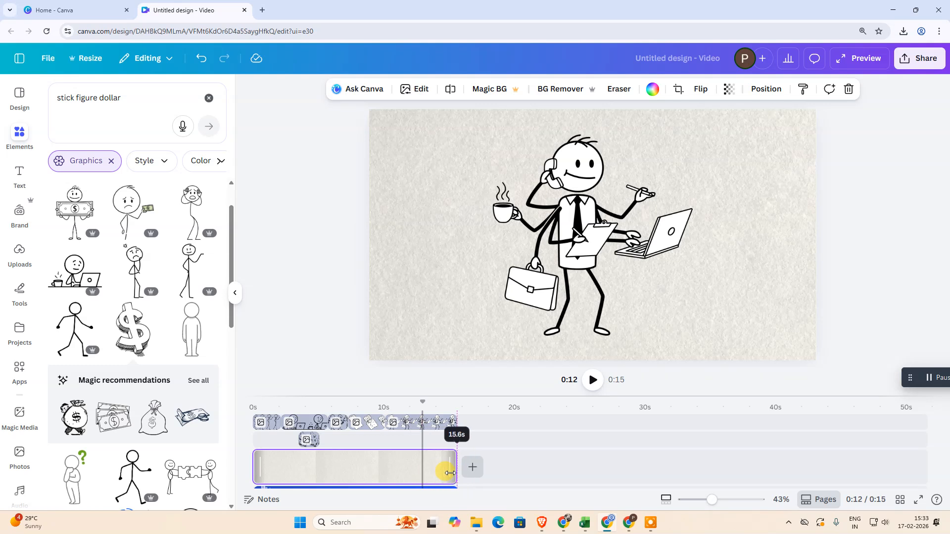
# Download the design as an MP4 video at 720p quality
pyautogui.click(919, 57)
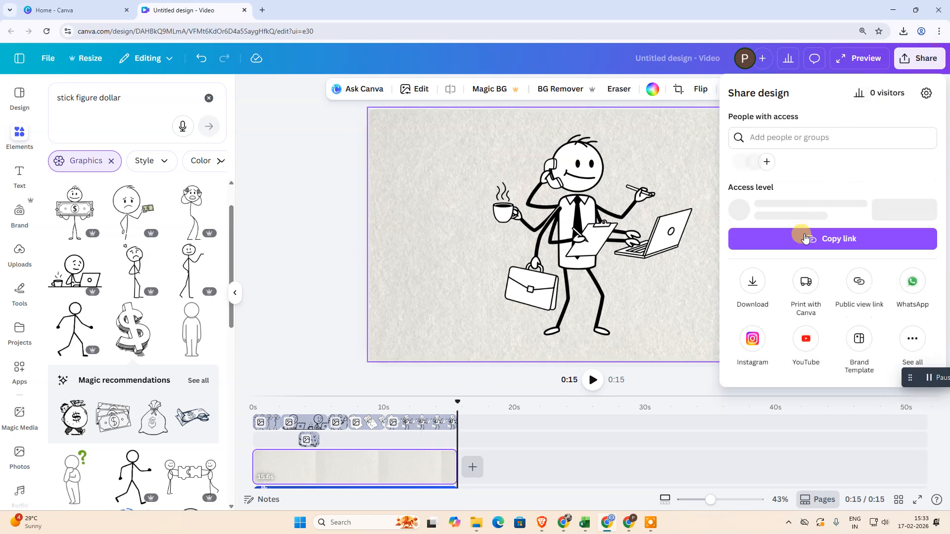
pyautogui.click(763, 289)
pyautogui.click(780, 134)
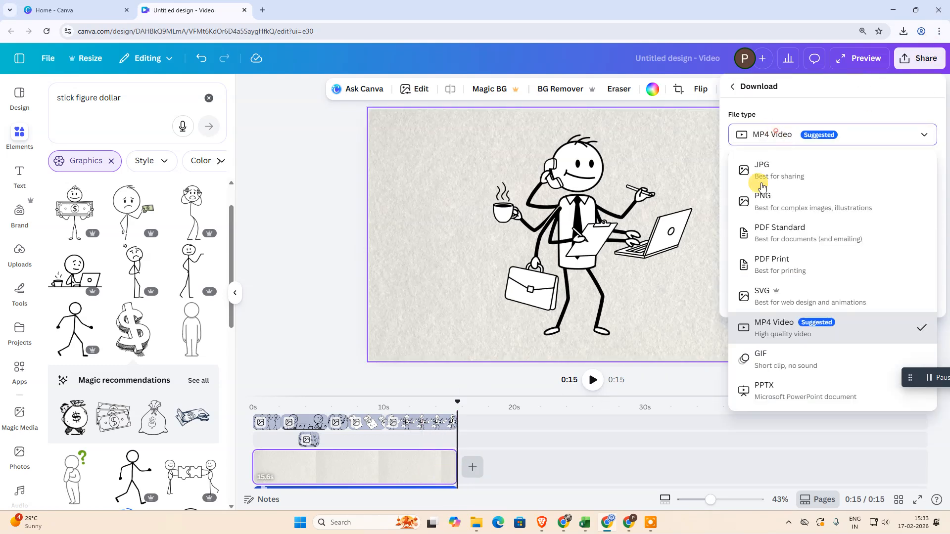
pyautogui.click(796, 325)
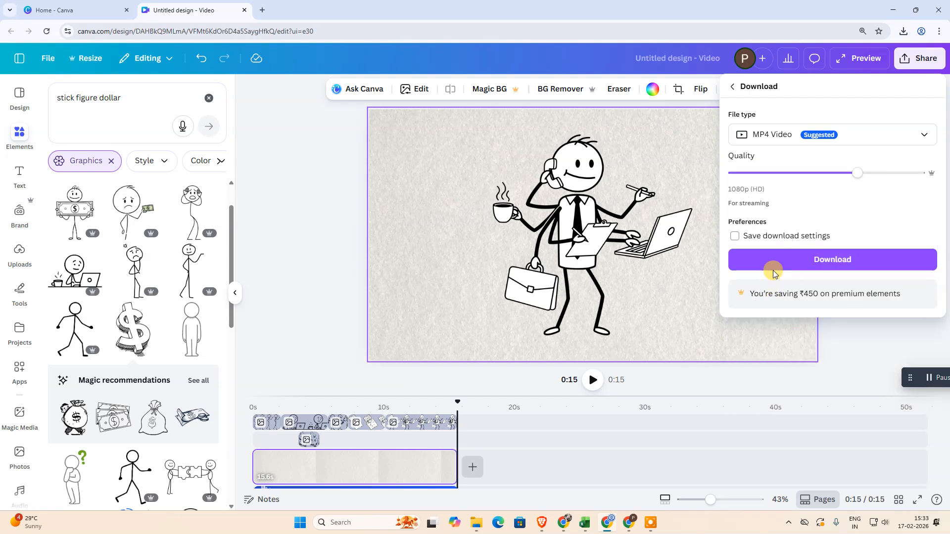
pyautogui.moveTo(856, 172); pyautogui.dragTo(766, 167)
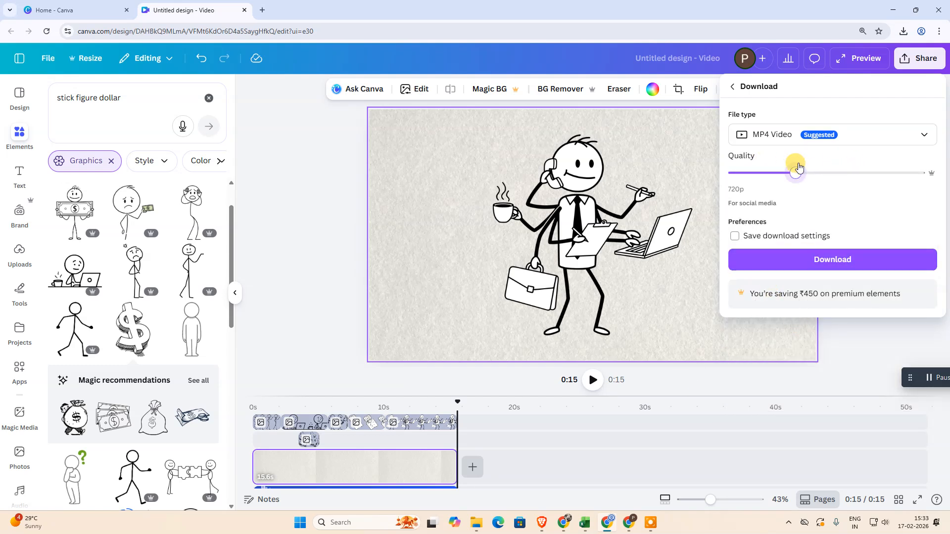
pyautogui.click(825, 269)
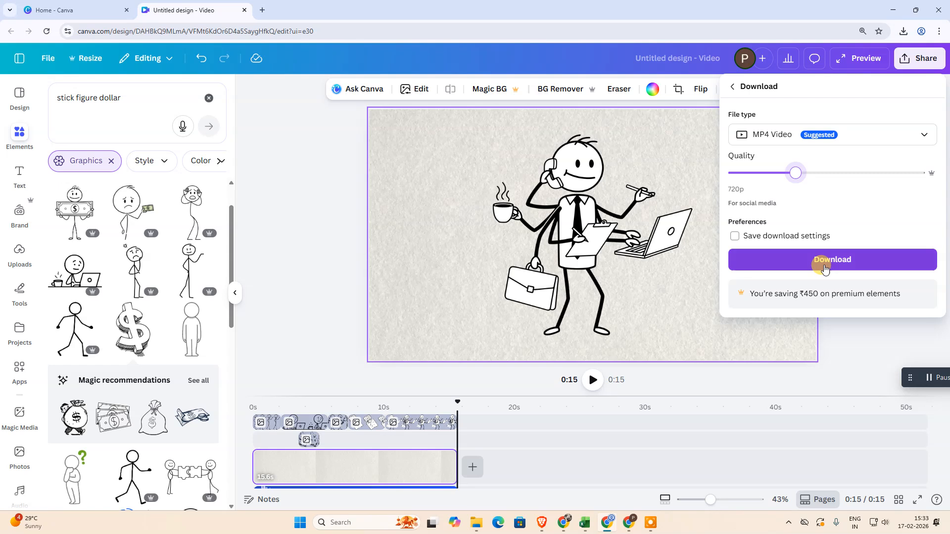